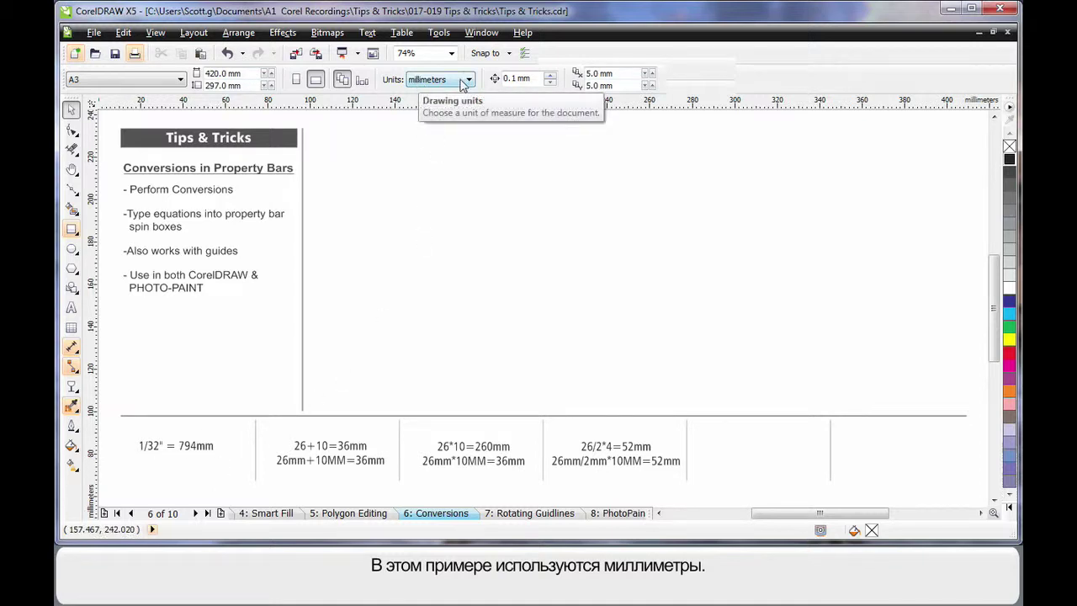
# Enter 1/32" as the nudge distance so it converts to 0.794 mm
pyautogui.click(510, 78)
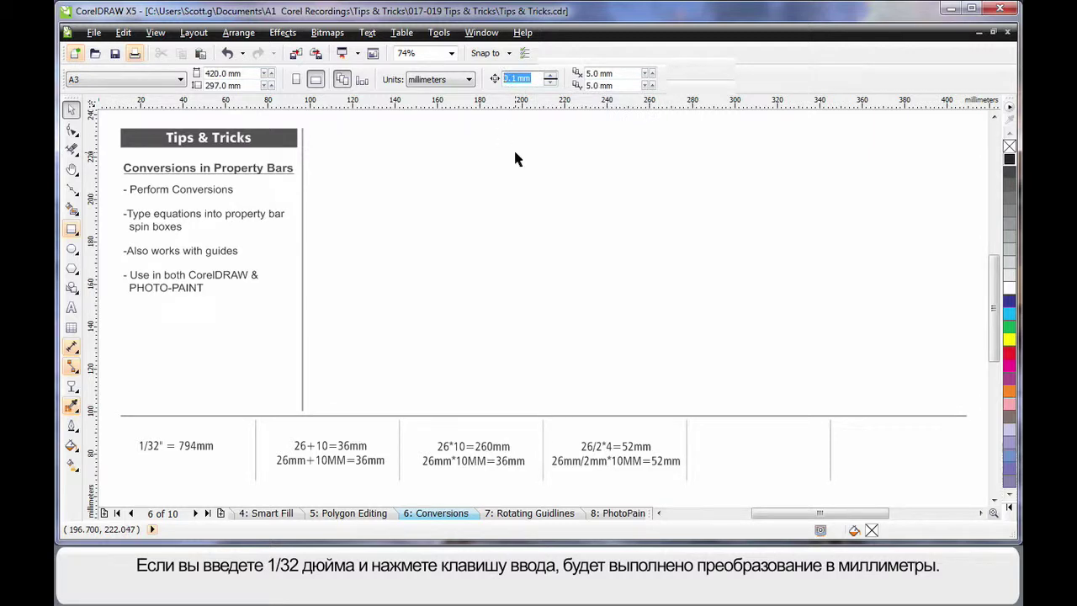
pyautogui.write('1/32"')
pyautogui.press('Return')
pyautogui.click(540, 77)
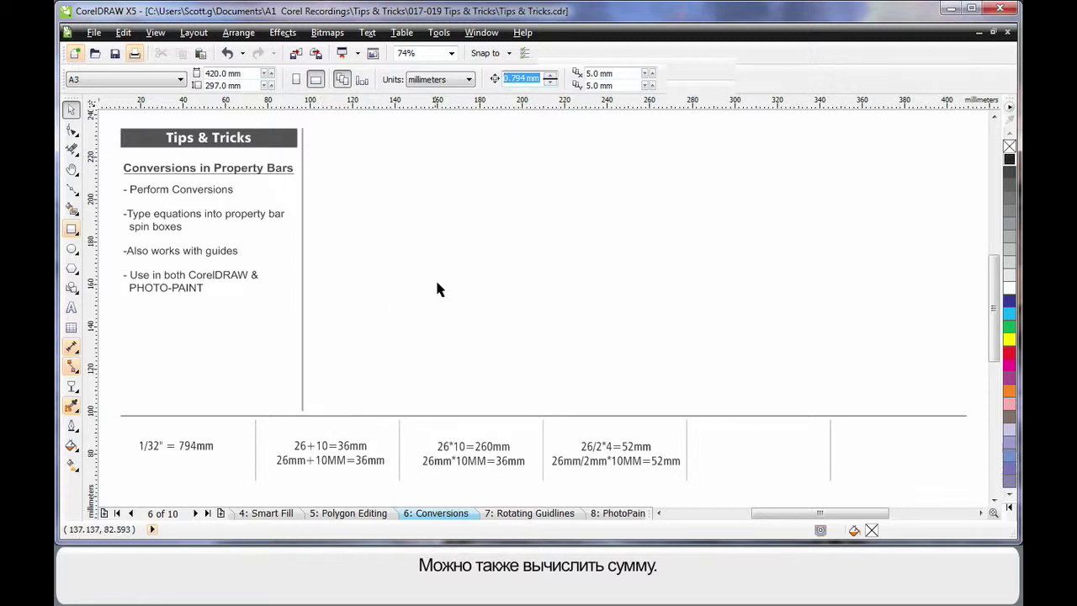
# Enter 26+10 for a 36.0 mm nudge distance, then 26mm*10mm to get 260.0 mm
pyautogui.write('26')
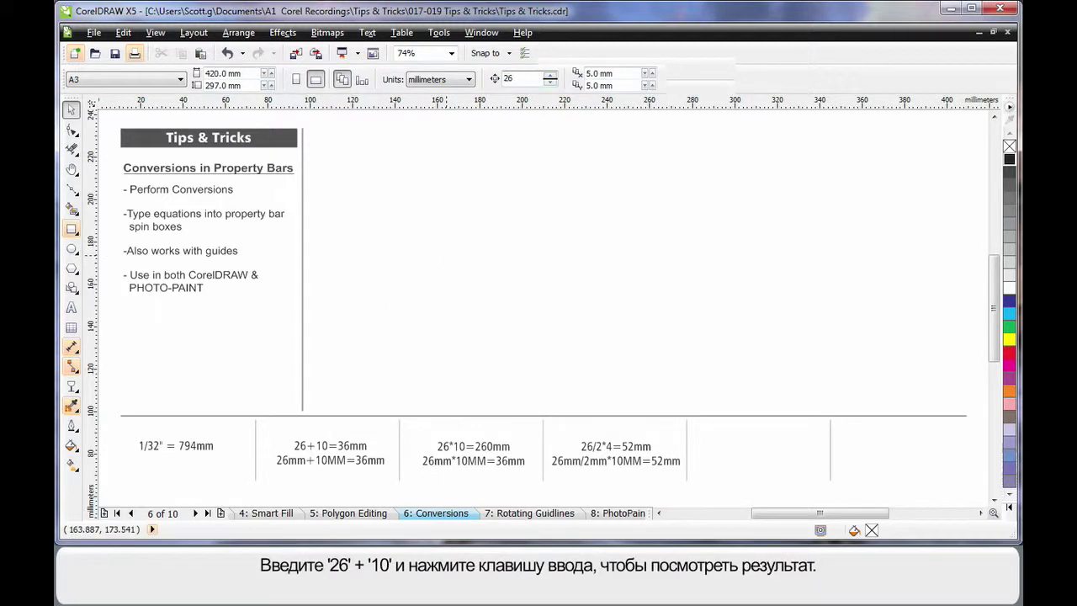
pyautogui.write('+10')
pyautogui.press('Return')
pyautogui.click(519, 78)
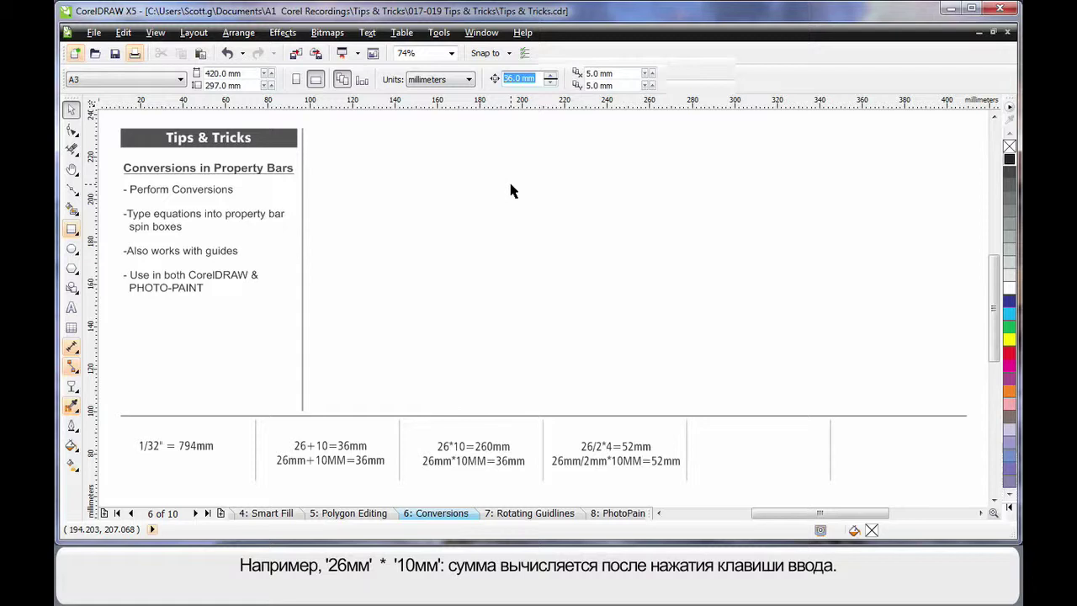
pyautogui.write('26')
pyautogui.write('mm')
pyautogui.write('*10mm')
pyautogui.press('Return')
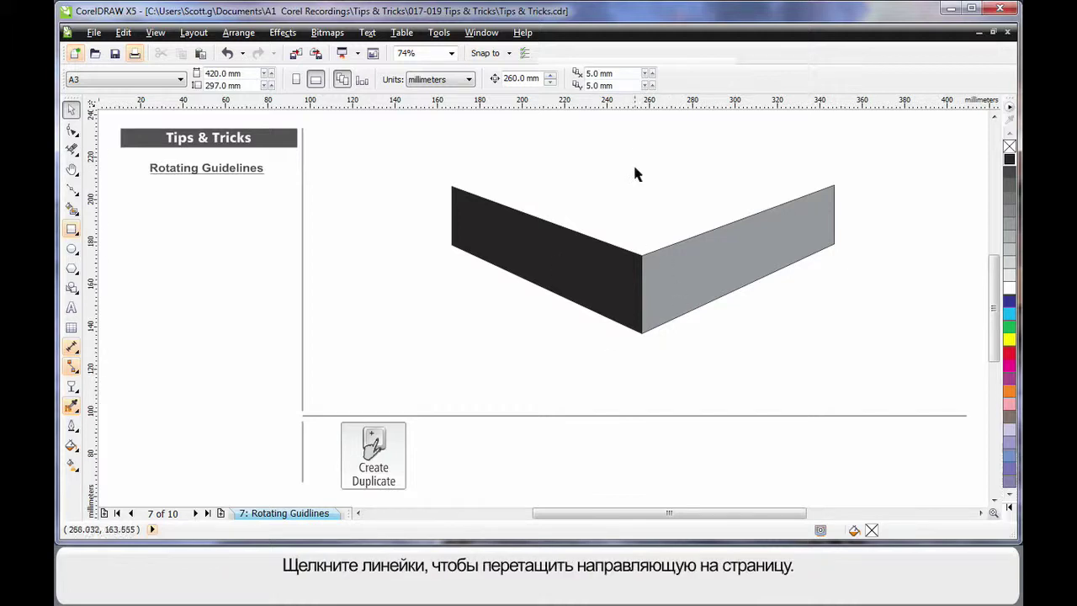
# Drag a guideline across the chevron, pivot it on the corner and tilt it to 19.9°
pyautogui.moveTo(586, 107); pyautogui.dragTo(644, 254)
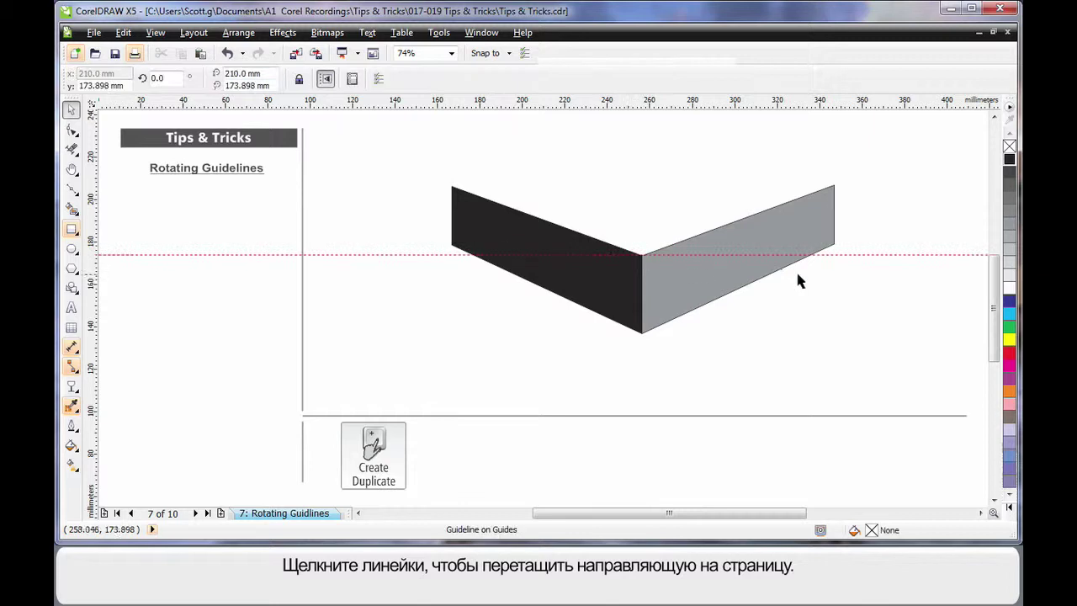
pyautogui.click(929, 254)
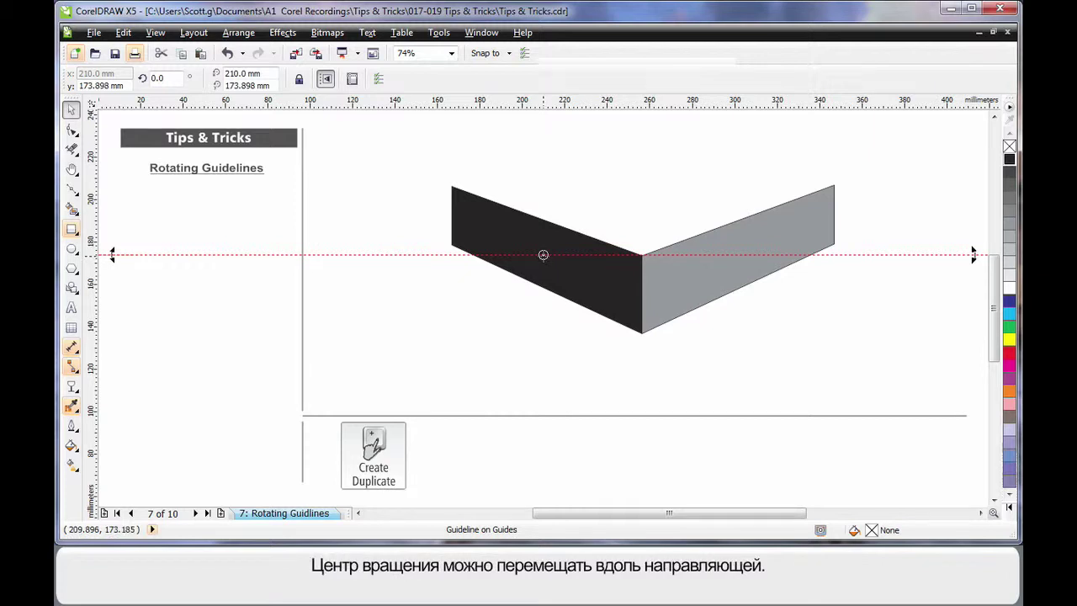
pyautogui.moveTo(543, 254); pyautogui.dragTo(639, 254)
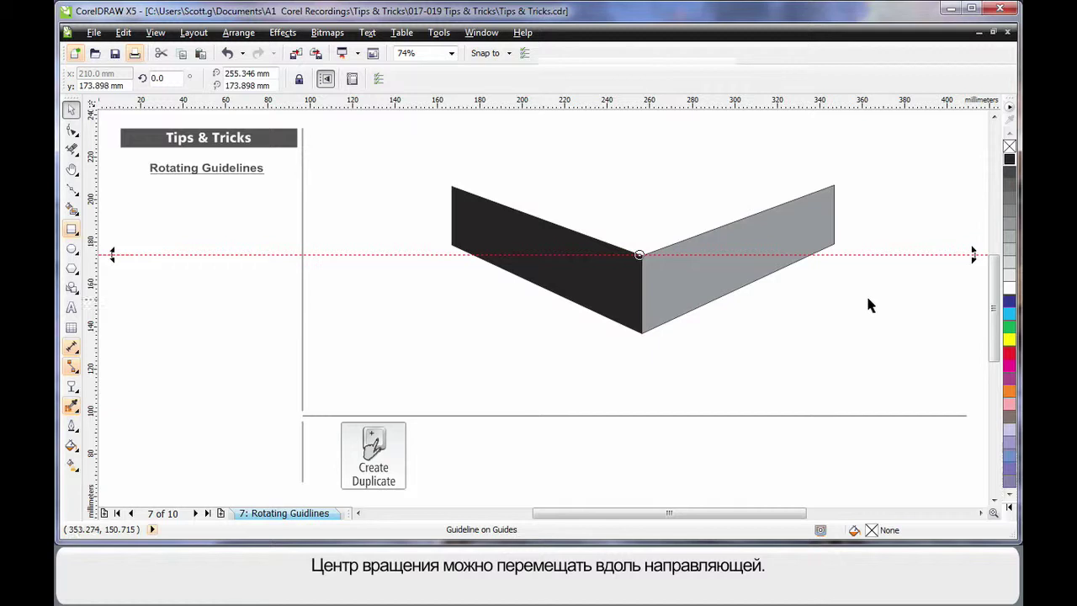
pyautogui.moveTo(973, 256); pyautogui.dragTo(903, 161)
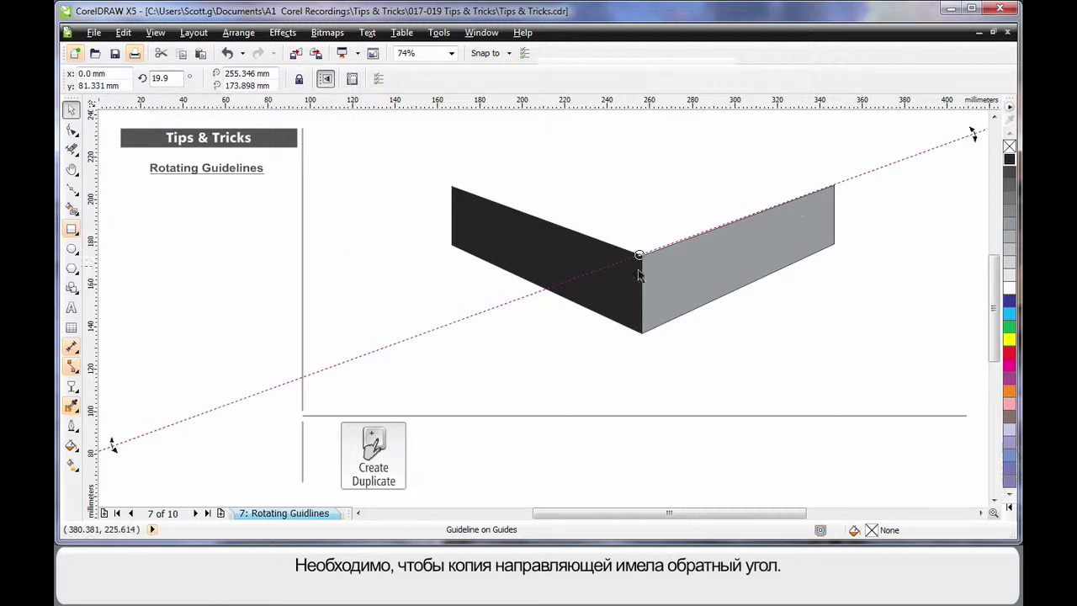
# Change the guideline angle to 360-19.9, giving 340.1°, then deselect it
pyautogui.click(154, 78)
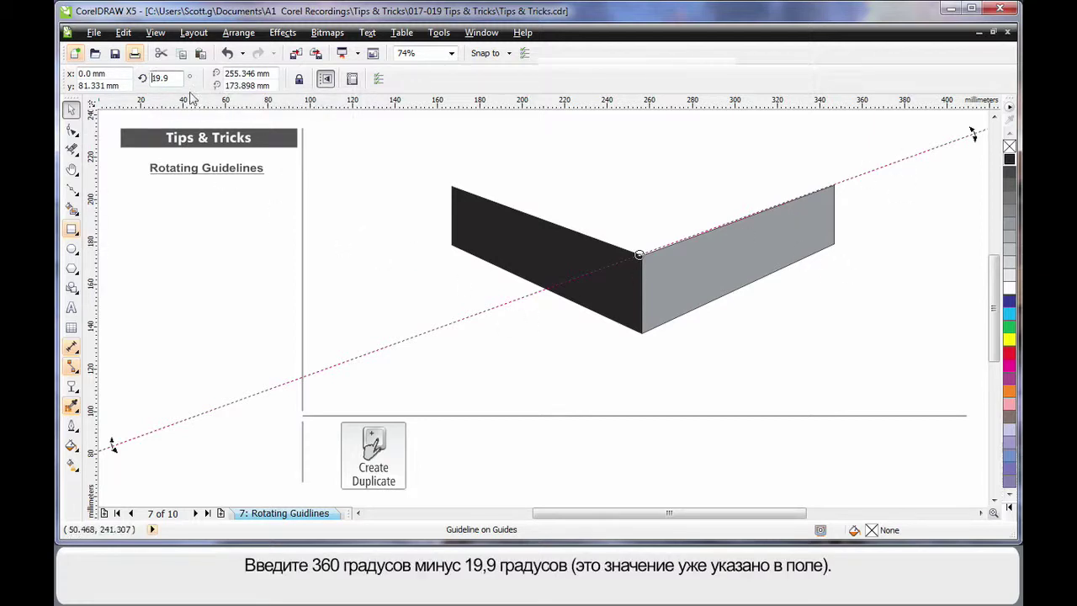
pyautogui.write('360-')
pyautogui.press('Return')
pyautogui.click(620, 389)
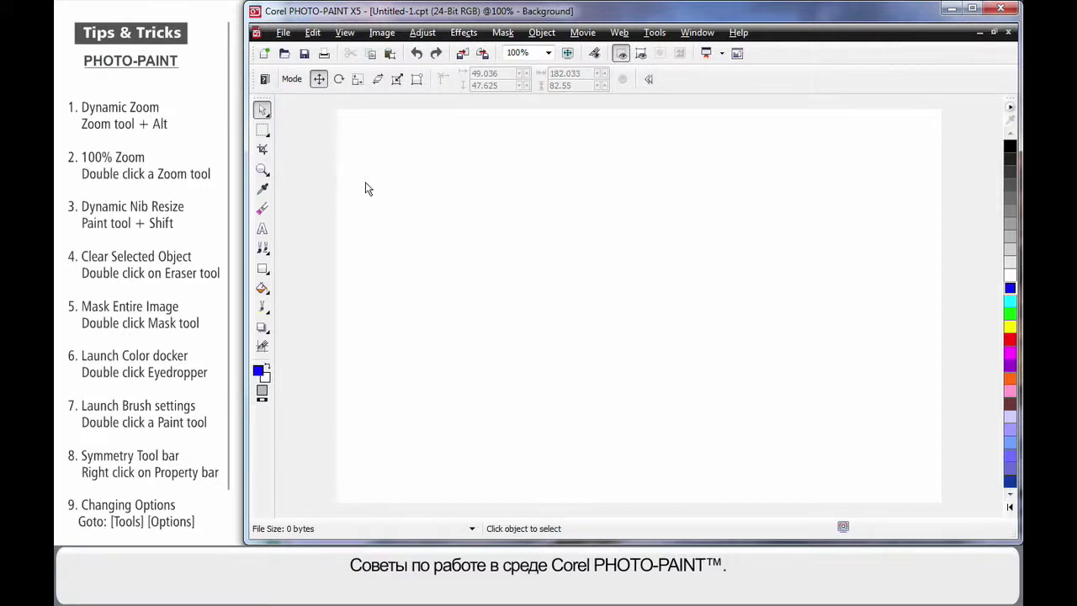
# Zoom out on Untitled-1 with an Alt+drag of the Zoom tool, then restore 100% view
pyautogui.click(263, 170)
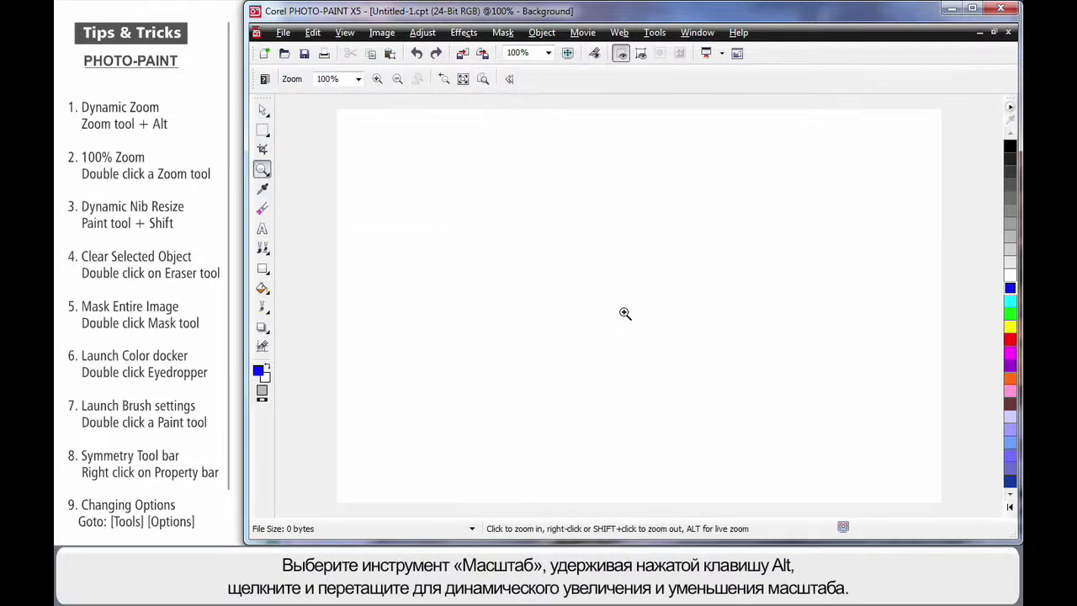
pyautogui.moveTo(624, 313); pyautogui.dragTo(624, 310)
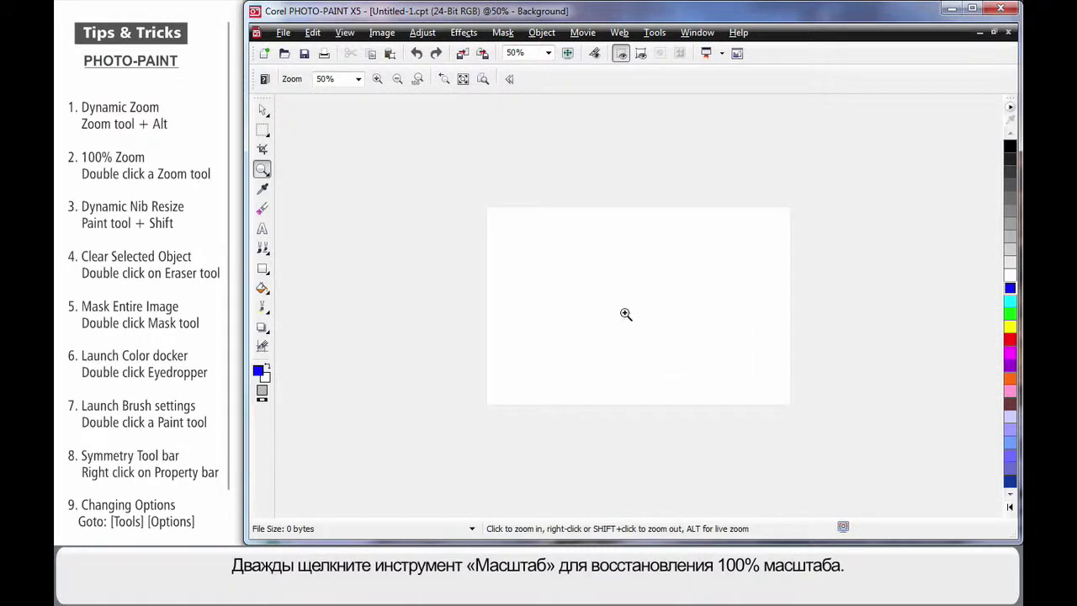
pyautogui.doubleClick(261, 169)
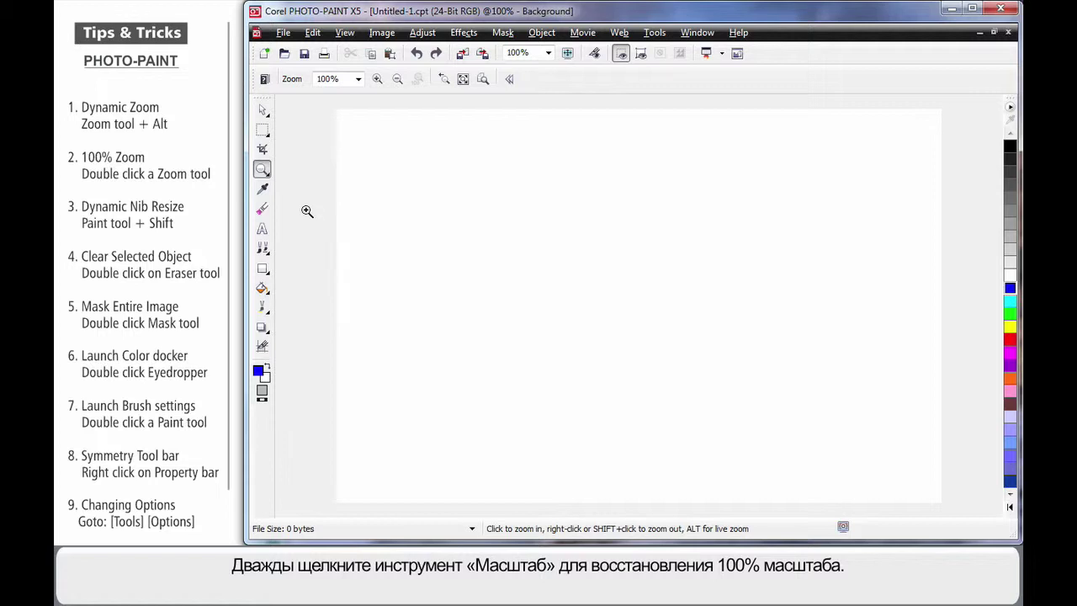
# Paint a thick magenta-to-cyan stroke, then shrink the brush to 35 and paint a thinner one below
pyautogui.click(263, 310)
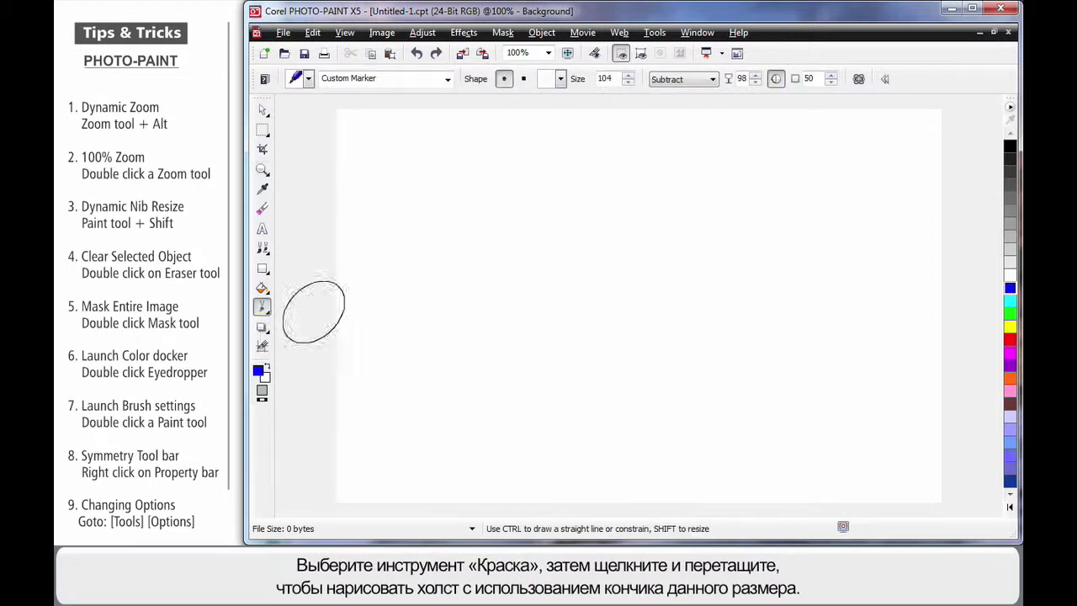
pyautogui.moveTo(406, 260)
pyautogui.mouseDown()
pyautogui.moveTo(478, 202)
pyautogui.moveTo(536, 200)
pyautogui.moveTo(610, 239)
pyautogui.moveTo(681, 237)
pyautogui.moveTo(746, 197)
pyautogui.moveTo(792, 185)
pyautogui.moveTo(841, 185)
pyautogui.mouseUp()
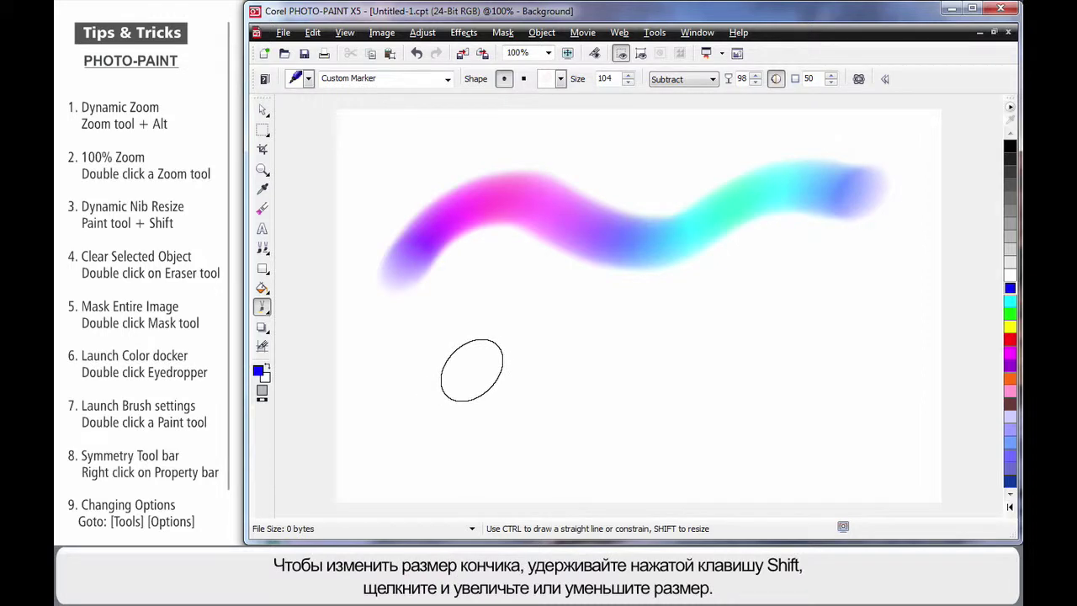
pyautogui.moveTo(471, 370); pyautogui.dragTo(569, 370)
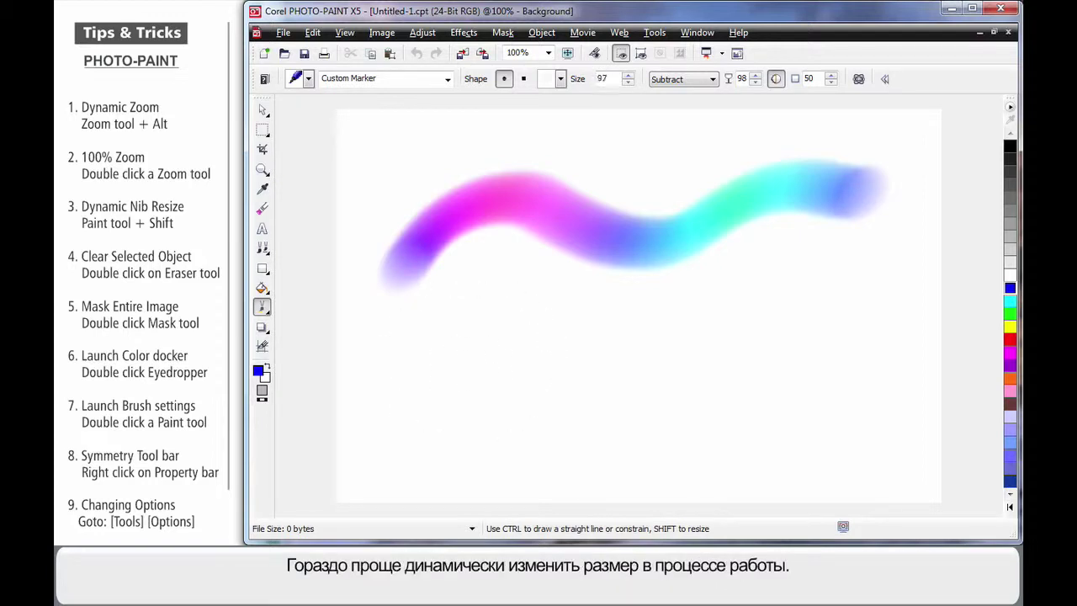
pyautogui.moveTo(427, 409)
pyautogui.mouseDown()
pyautogui.moveTo(474, 360)
pyautogui.moveTo(552, 370)
pyautogui.moveTo(589, 392)
pyautogui.moveTo(690, 337)
pyautogui.moveTo(744, 289)
pyautogui.moveTo(810, 311)
pyautogui.moveTo(898, 283)
pyautogui.mouseUp()
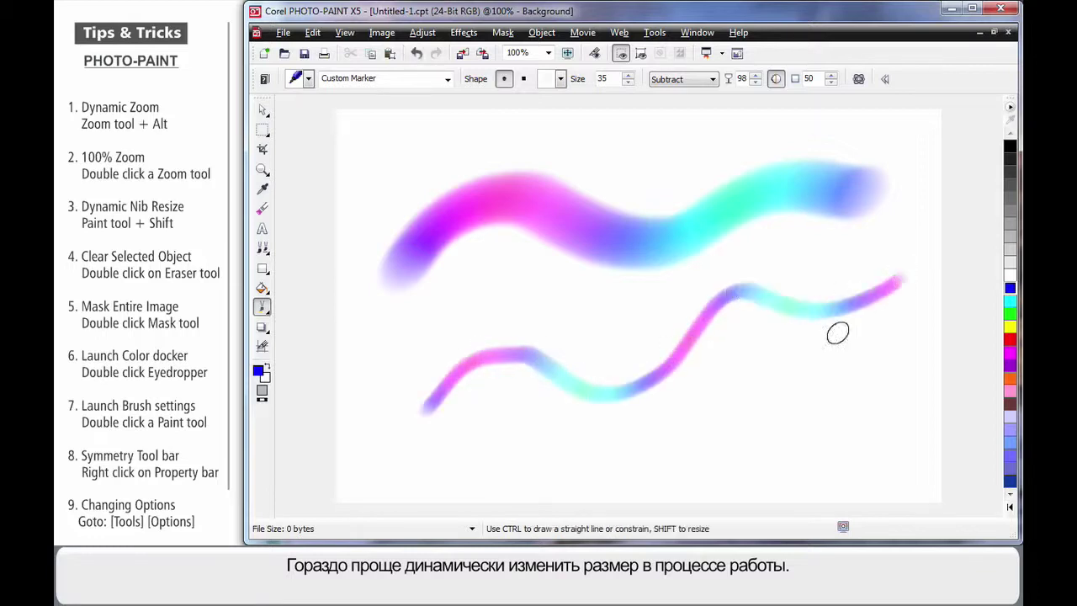
# Erase the whole canvas, then mask the entire image and undo that mask
pyautogui.doubleClick(261, 209)
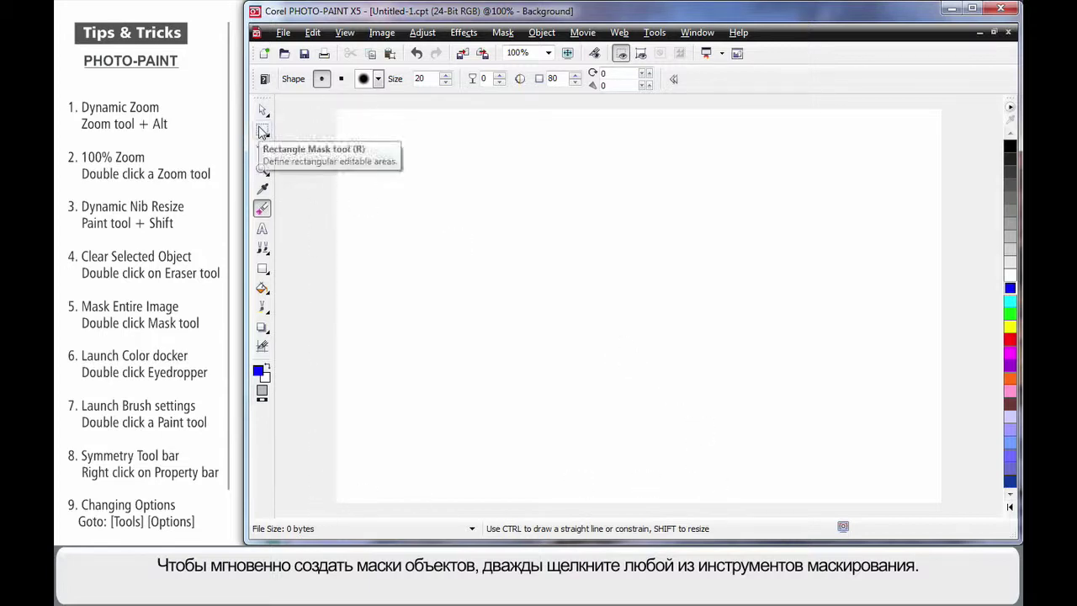
pyautogui.doubleClick(262, 132)
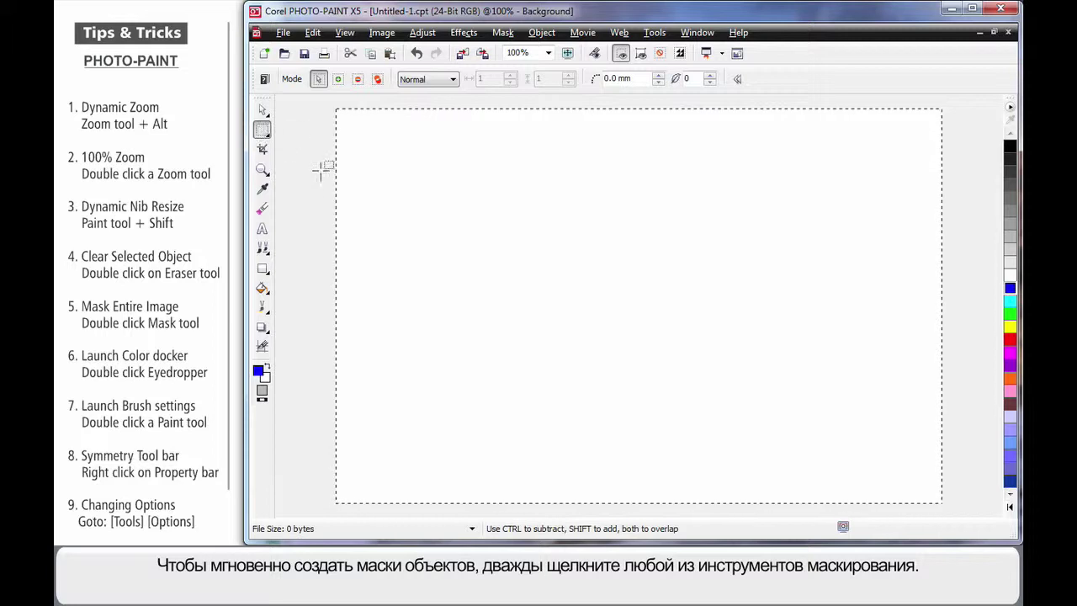
pyautogui.press('ctrl')
pyautogui.hotkey('ctrl', 'z')
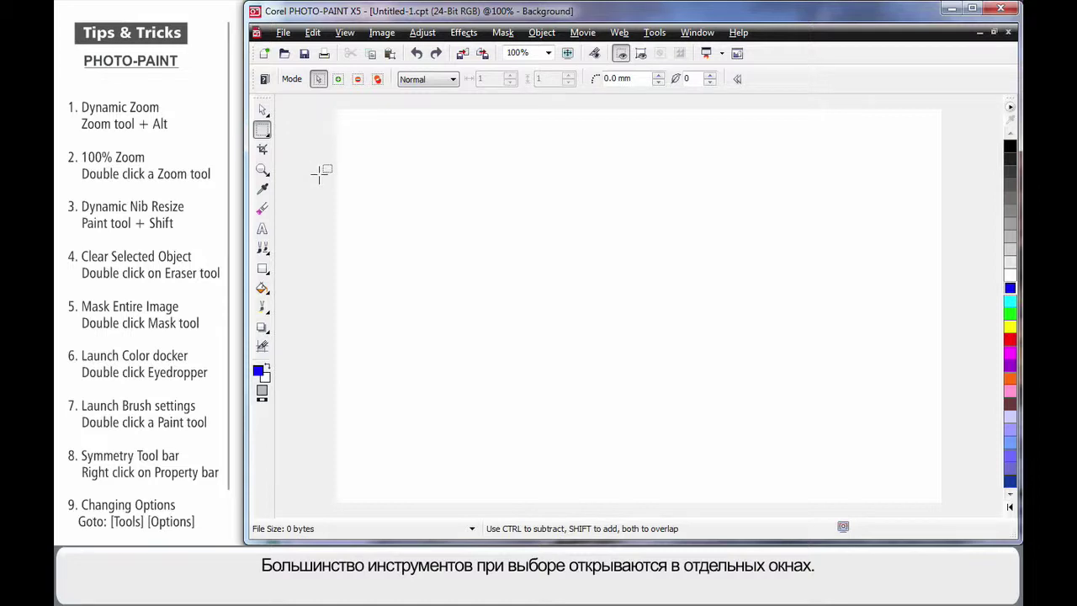
# Open and close the Eyedropper and Paint tool settings dockers
pyautogui.click(261, 191)
pyautogui.doubleClick(261, 191)
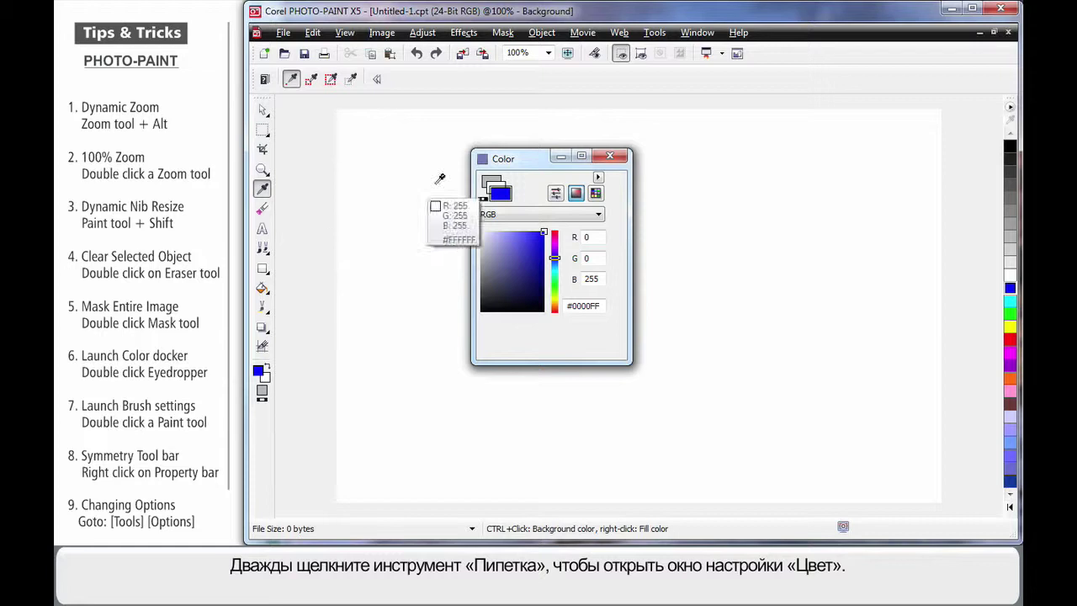
pyautogui.click(610, 159)
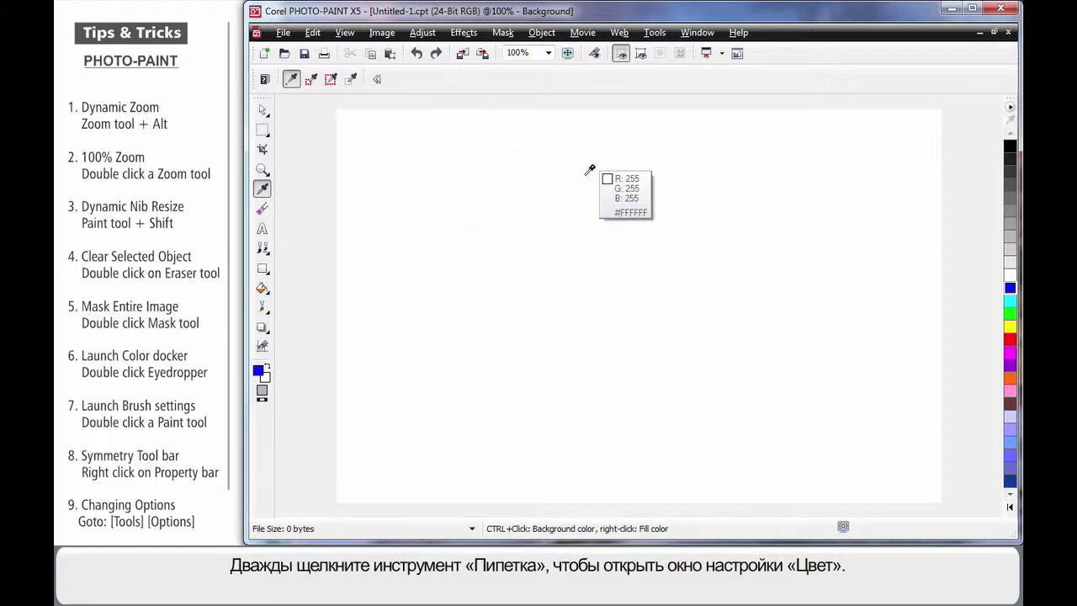
pyautogui.doubleClick(261, 309)
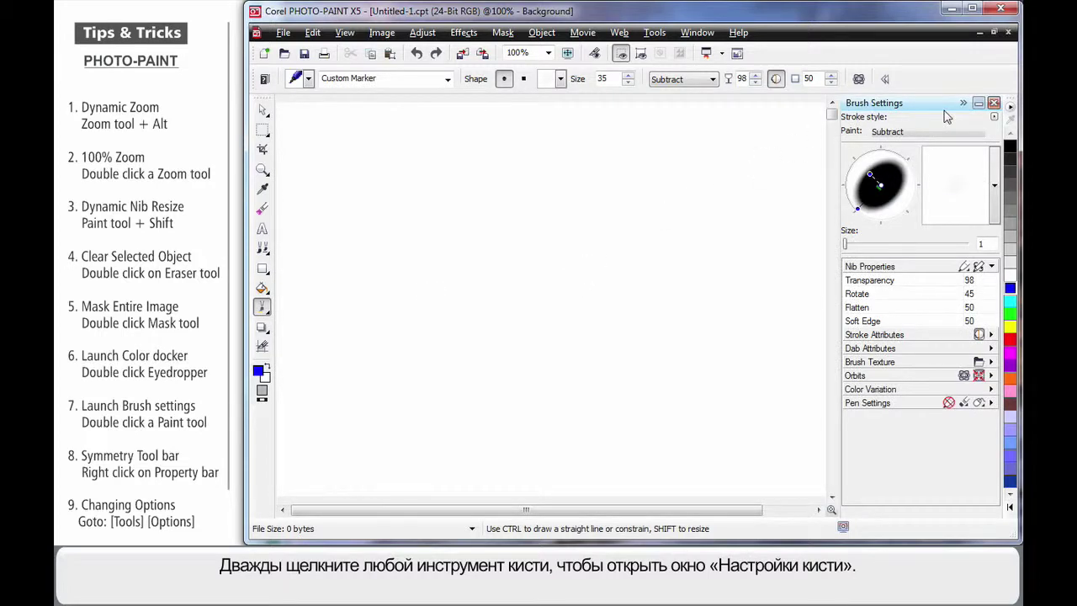
pyautogui.click(993, 102)
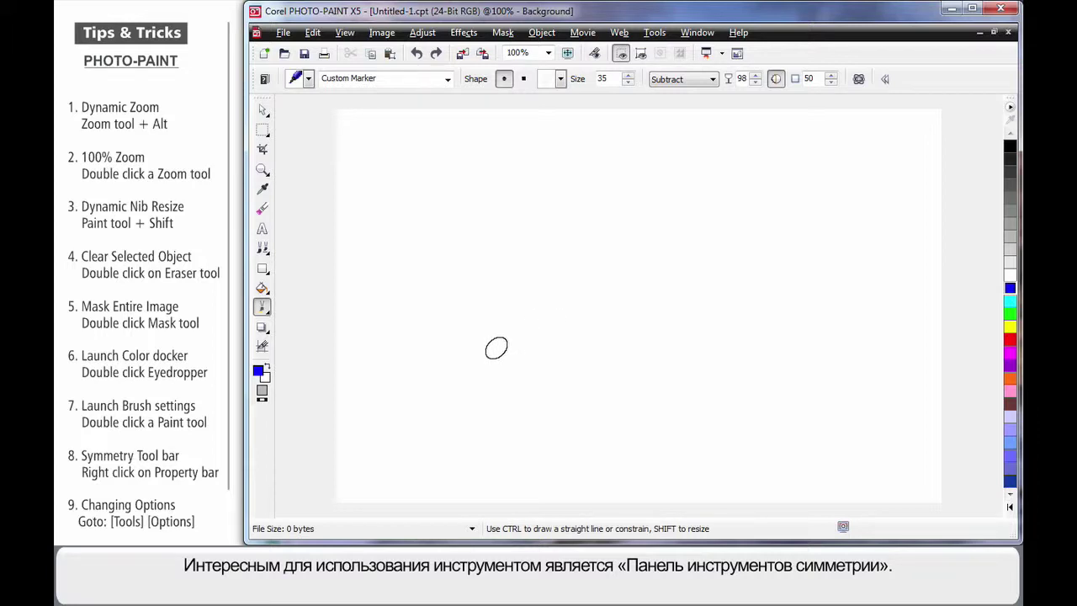
# Show the Symmetry Bar, dock it at the bottom and enable Radial Symmetry
pyautogui.rightClick(429, 531)
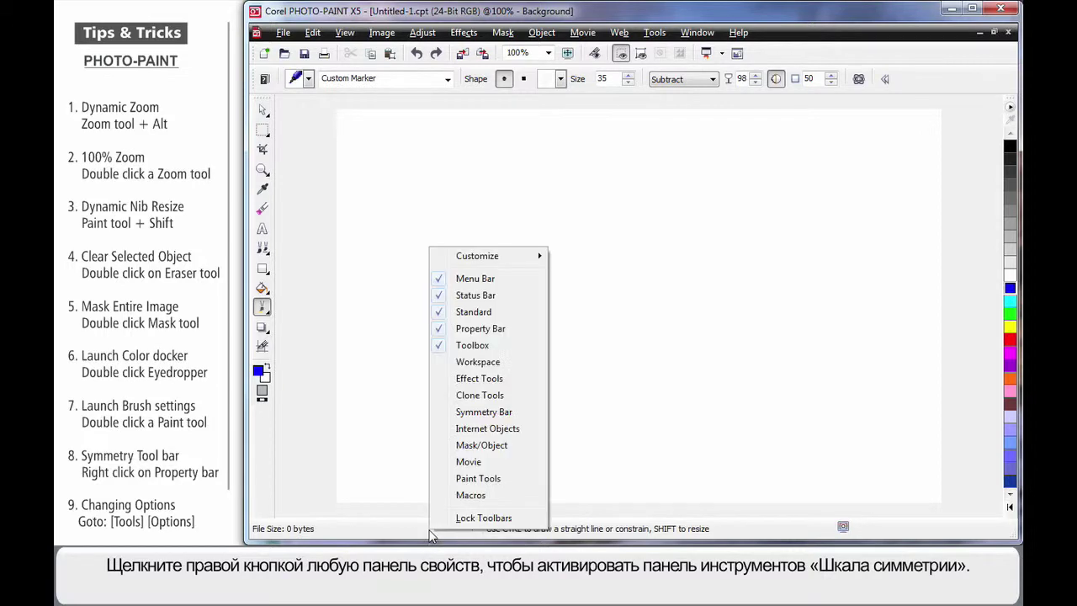
pyautogui.click(482, 413)
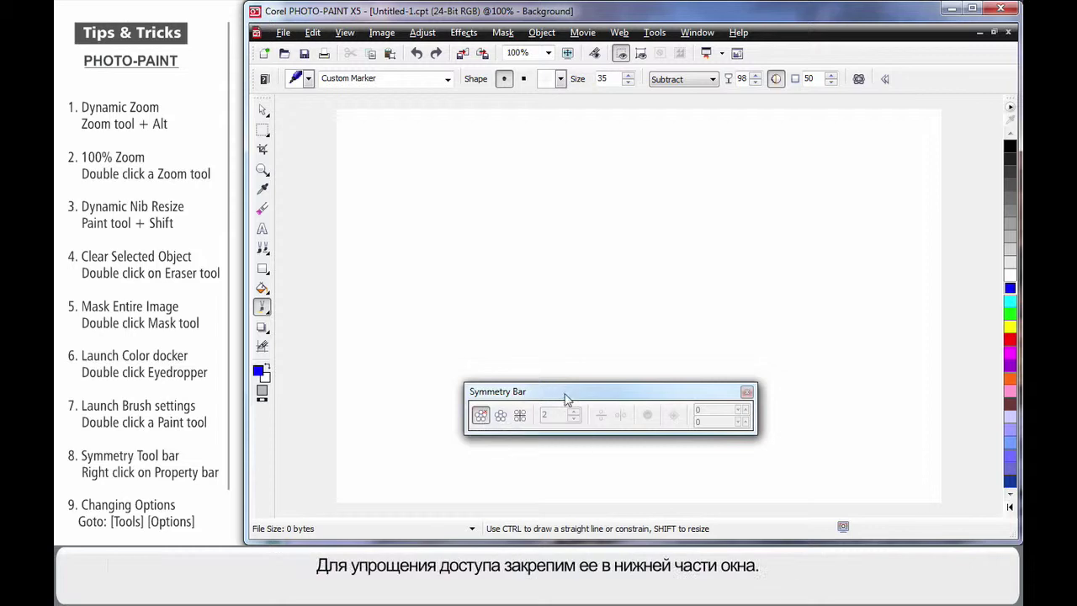
pyautogui.moveTo(567, 393); pyautogui.dragTo(567, 497)
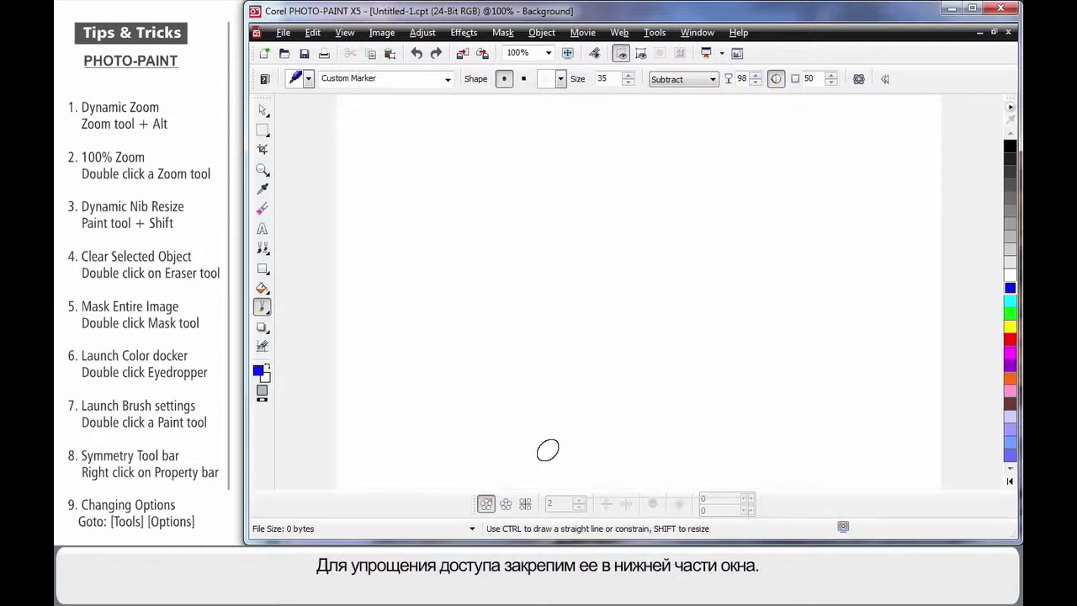
pyautogui.click(507, 505)
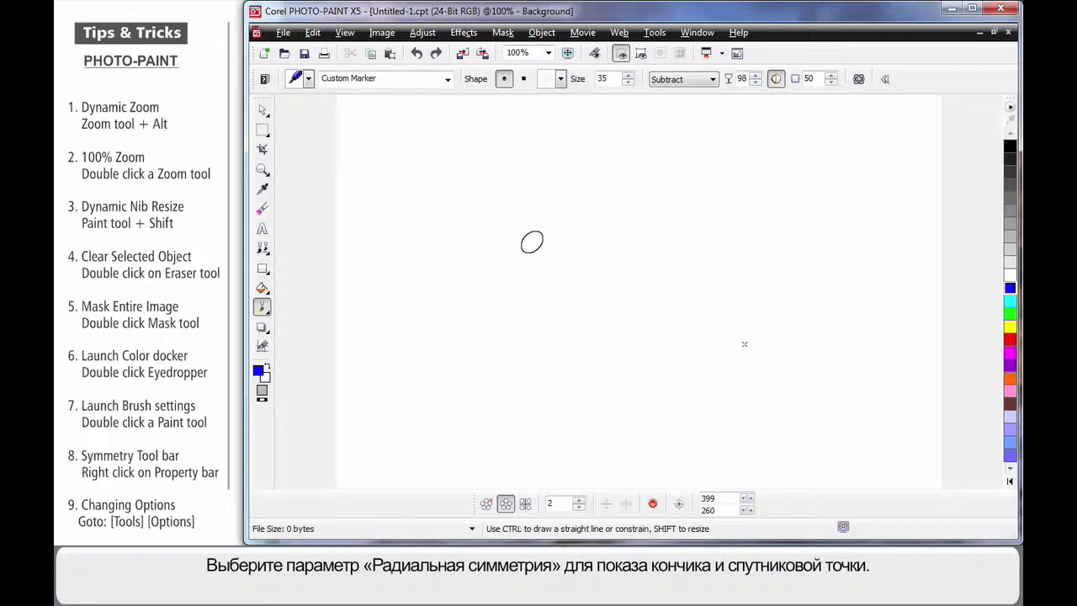
# Paint two mirrored test strokes, then undo them
pyautogui.moveTo(584, 291)
pyautogui.mouseDown()
pyautogui.moveTo(596, 254)
pyautogui.moveTo(572, 235)
pyautogui.moveTo(526, 302)
pyautogui.moveTo(484, 318)
pyautogui.moveTo(425, 296)
pyautogui.moveTo(416, 244)
pyautogui.moveTo(465, 241)
pyautogui.moveTo(452, 368)
pyautogui.moveTo(507, 395)
pyautogui.moveTo(579, 357)
pyautogui.moveTo(587, 287)
pyautogui.moveTo(544, 205)
pyautogui.moveTo(406, 150)
pyautogui.mouseUp()
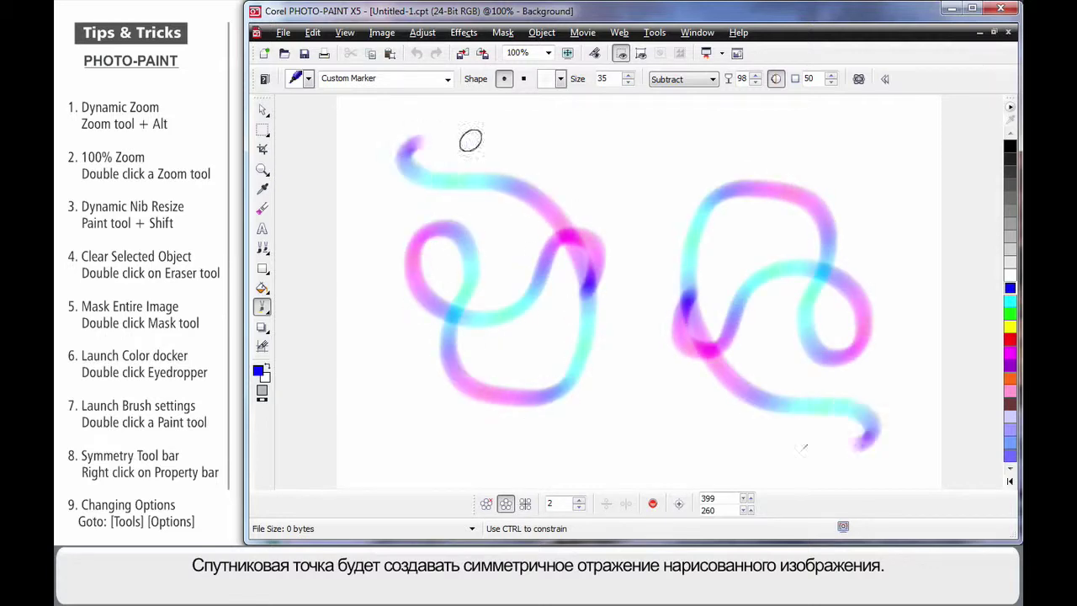
pyautogui.moveTo(470, 141)
pyautogui.mouseDown()
pyautogui.moveTo(661, 253)
pyautogui.moveTo(800, 165)
pyautogui.moveTo(868, 155)
pyautogui.mouseUp()
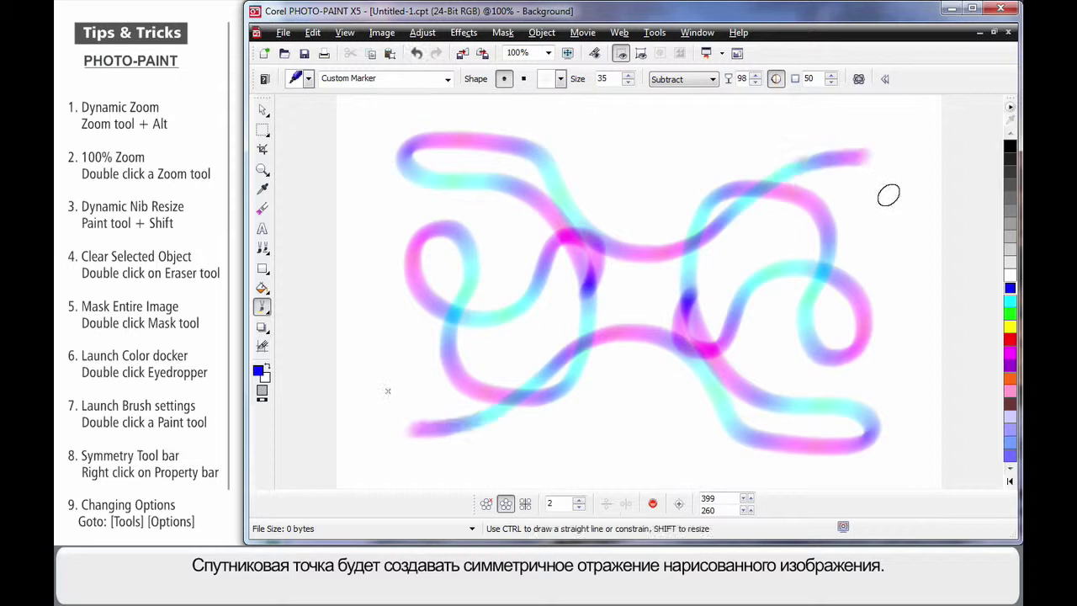
pyautogui.hotkey('ctrl', 'z')
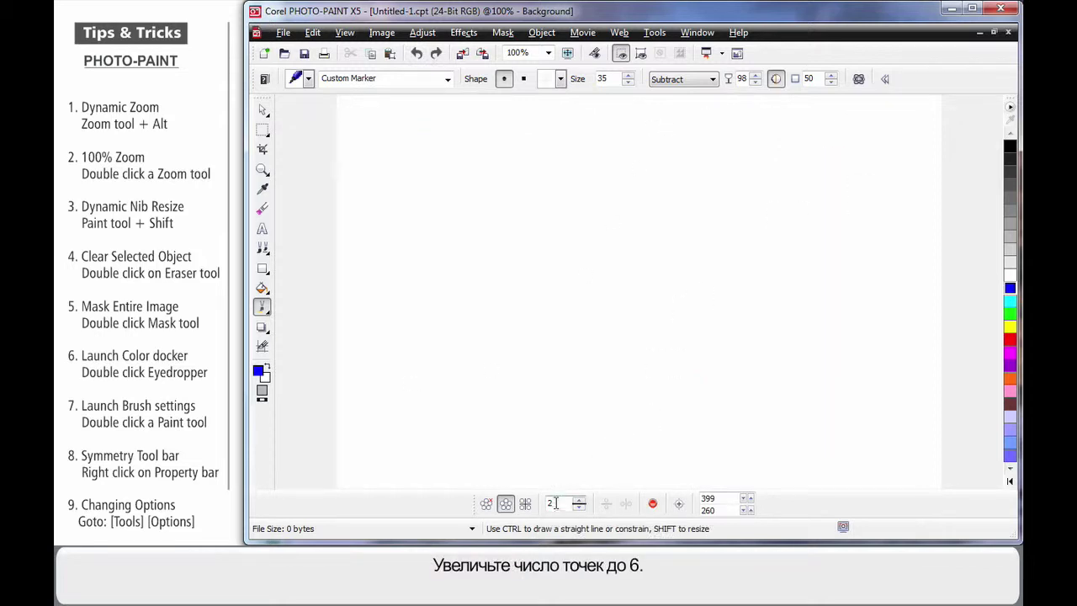
# Set 6 symmetry points, paint pink and cyan curls, then switch to No Symmetry
pyautogui.doubleClick(554, 503)
pyautogui.write('6')
pyautogui.press('Return')
pyautogui.moveTo(609, 301)
pyautogui.mouseDown()
pyautogui.moveTo(586, 321)
pyautogui.moveTo(551, 309)
pyautogui.moveTo(553, 272)
pyautogui.moveTo(536, 252)
pyautogui.moveTo(500, 271)
pyautogui.moveTo(517, 300)
pyautogui.moveTo(553, 291)
pyautogui.moveTo(558, 264)
pyautogui.moveTo(529, 233)
pyautogui.moveTo(527, 204)
pyautogui.moveTo(504, 184)
pyautogui.moveTo(453, 223)
pyautogui.moveTo(416, 217)
pyautogui.moveTo(356, 127)
pyautogui.mouseUp()
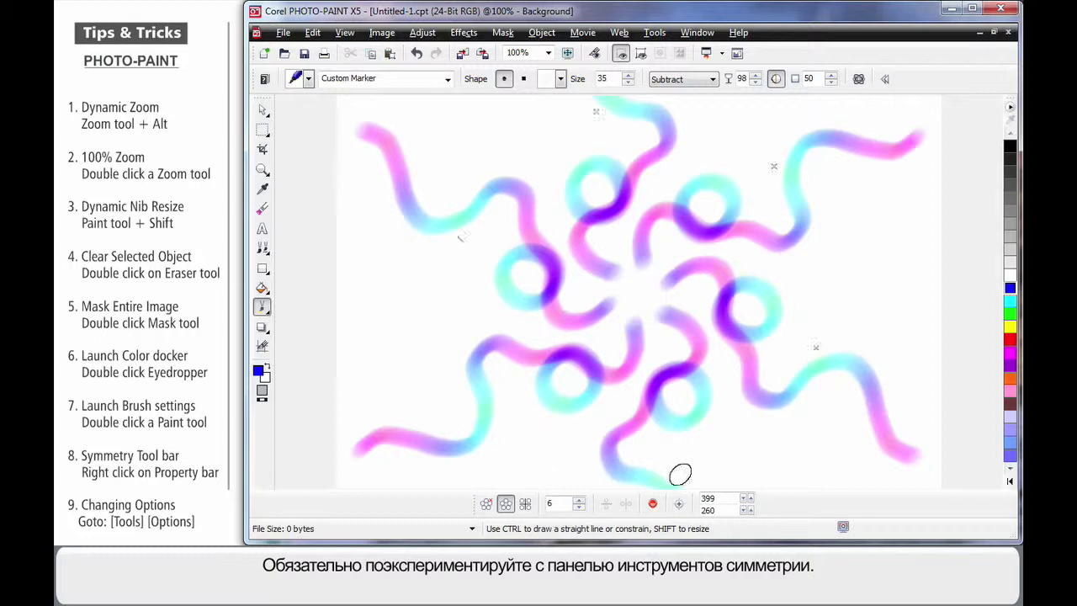
pyautogui.click(485, 505)
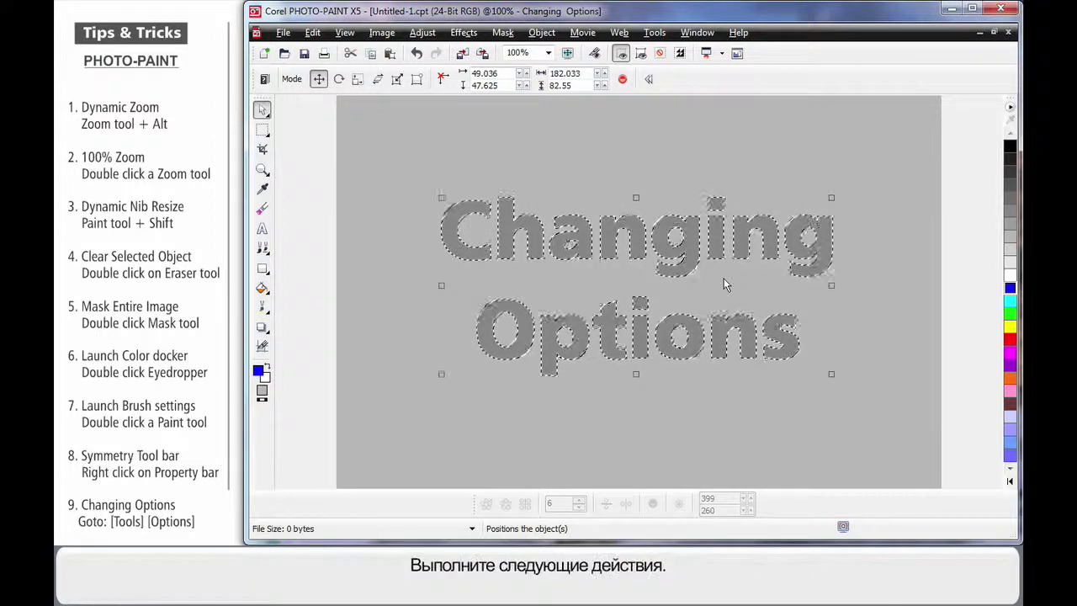
# Set the mask marquee colour to yellow in Options > Workspace > Display
pyautogui.click(654, 32)
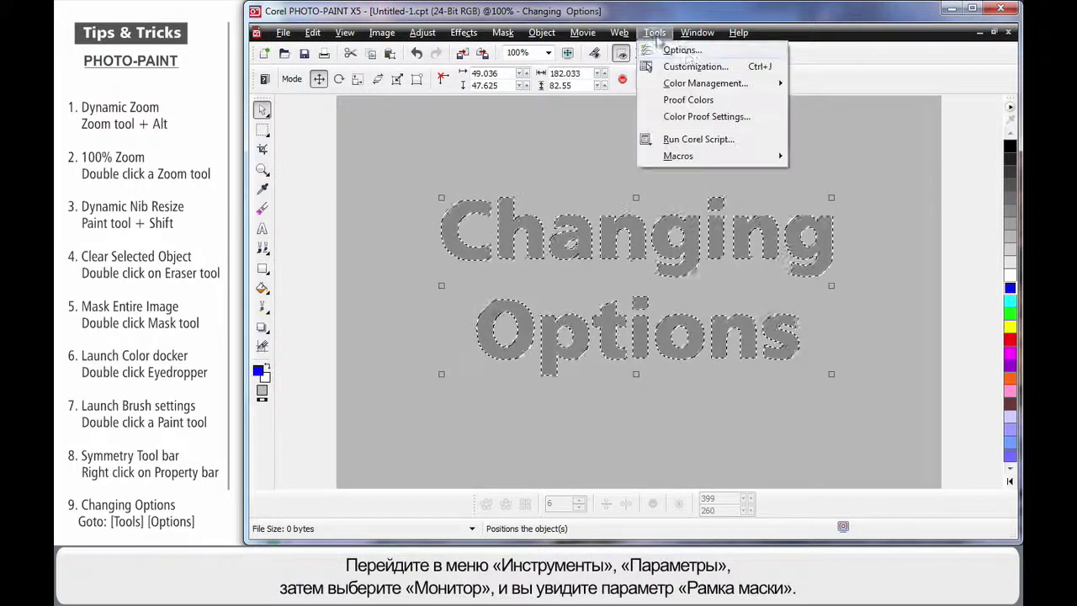
pyautogui.click(677, 47)
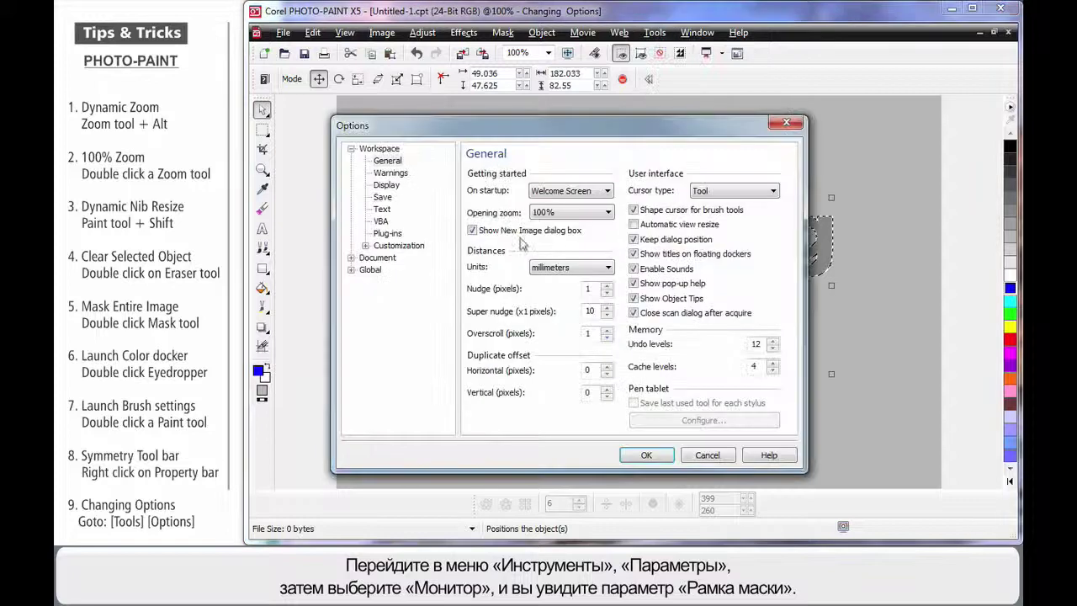
pyautogui.click(385, 185)
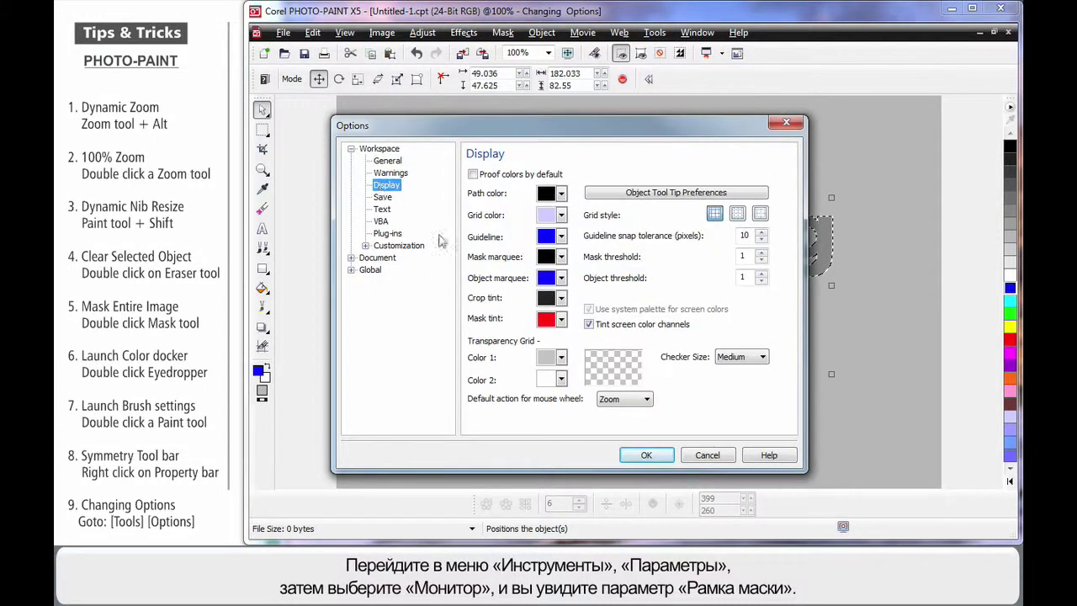
pyautogui.click(560, 257)
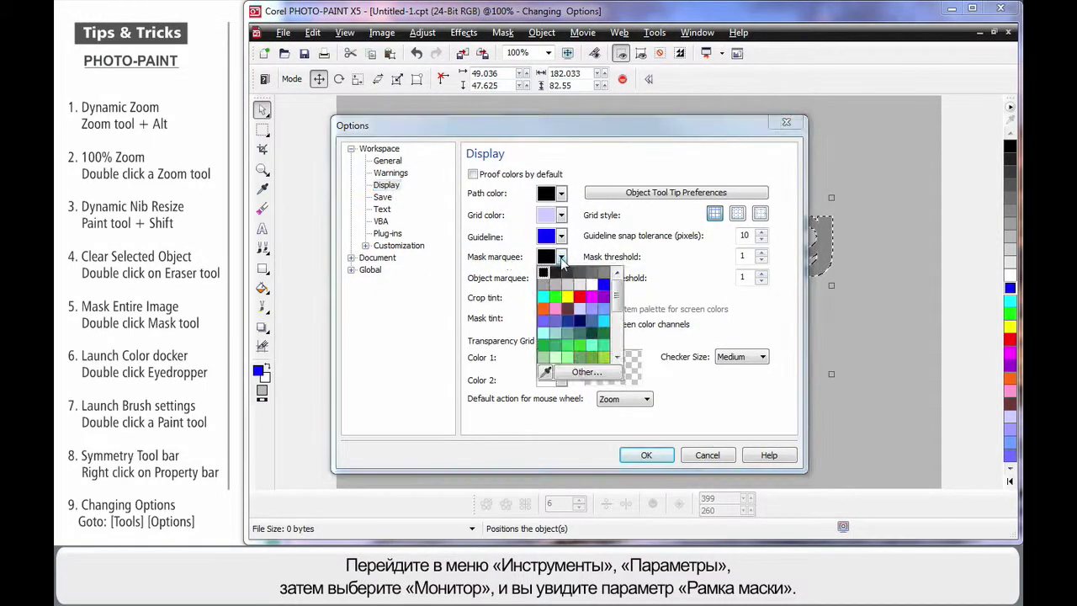
pyautogui.click(567, 303)
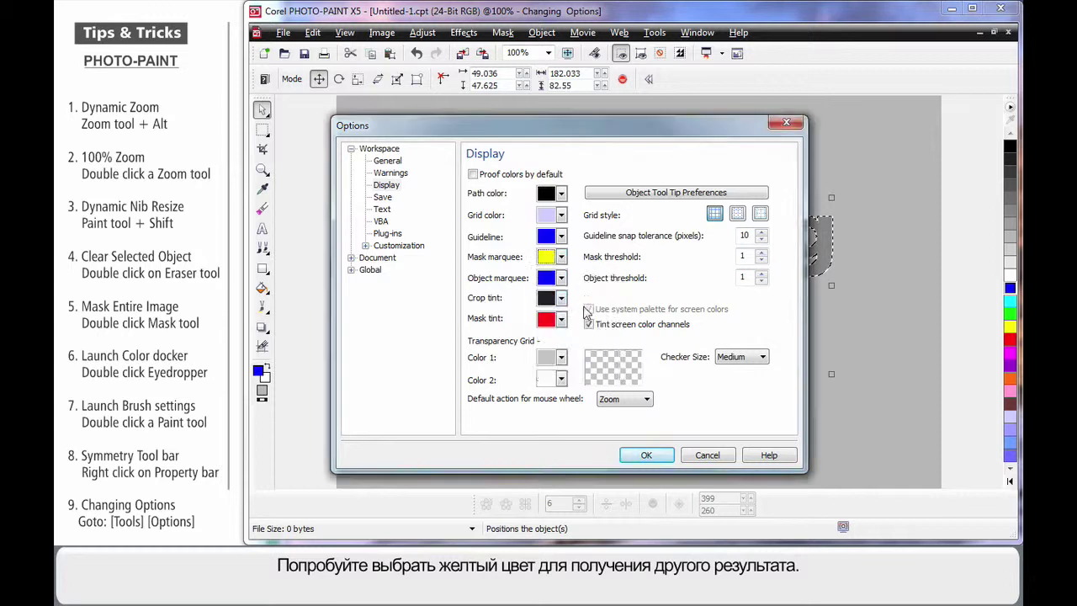
pyautogui.click(647, 453)
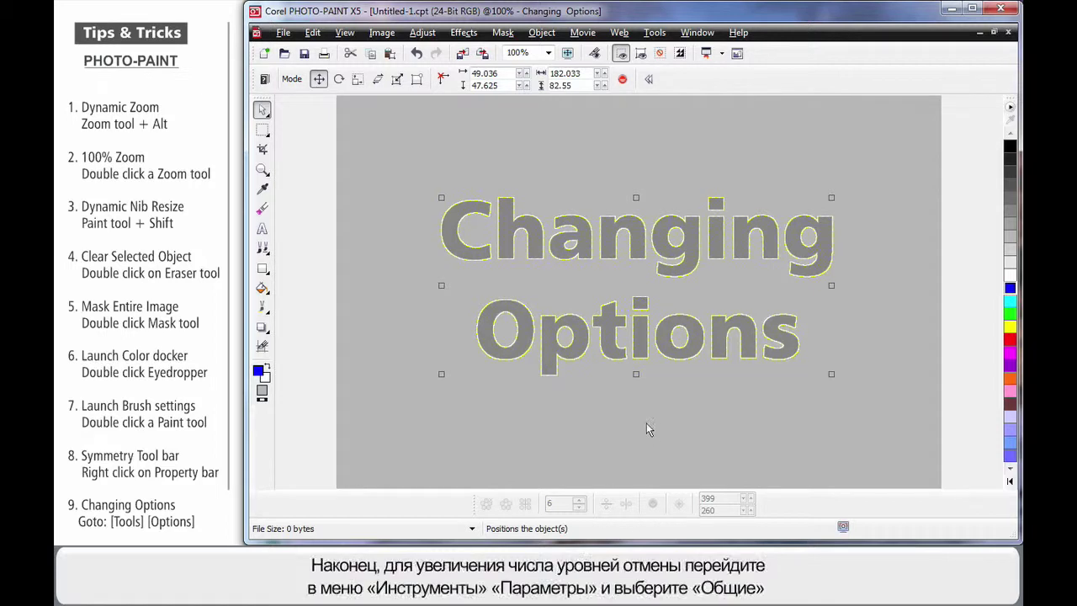
pyautogui.click(656, 34)
pyautogui.click(678, 49)
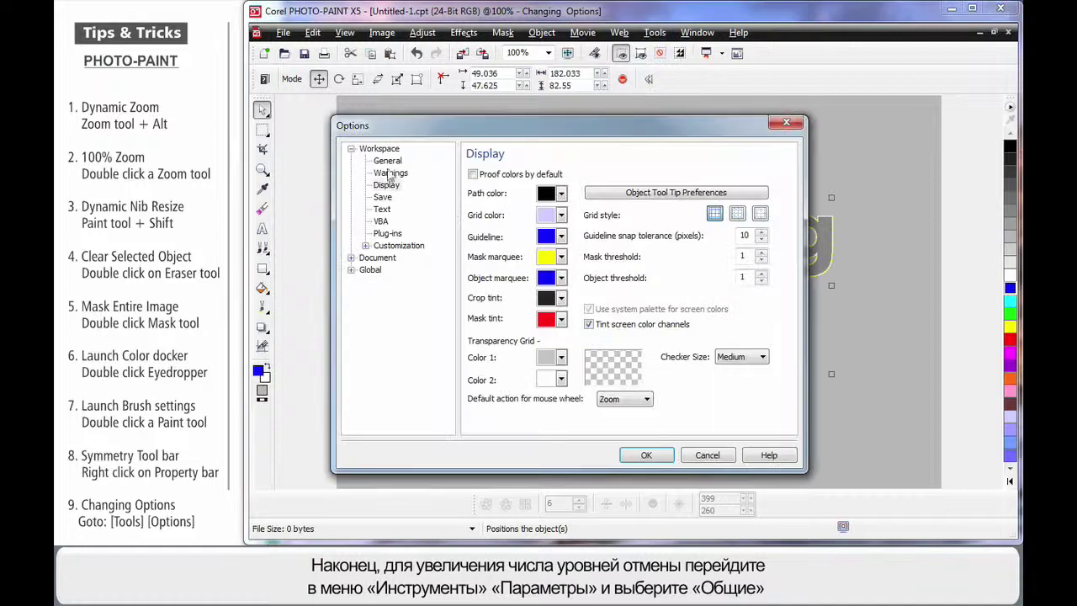
pyautogui.click(387, 161)
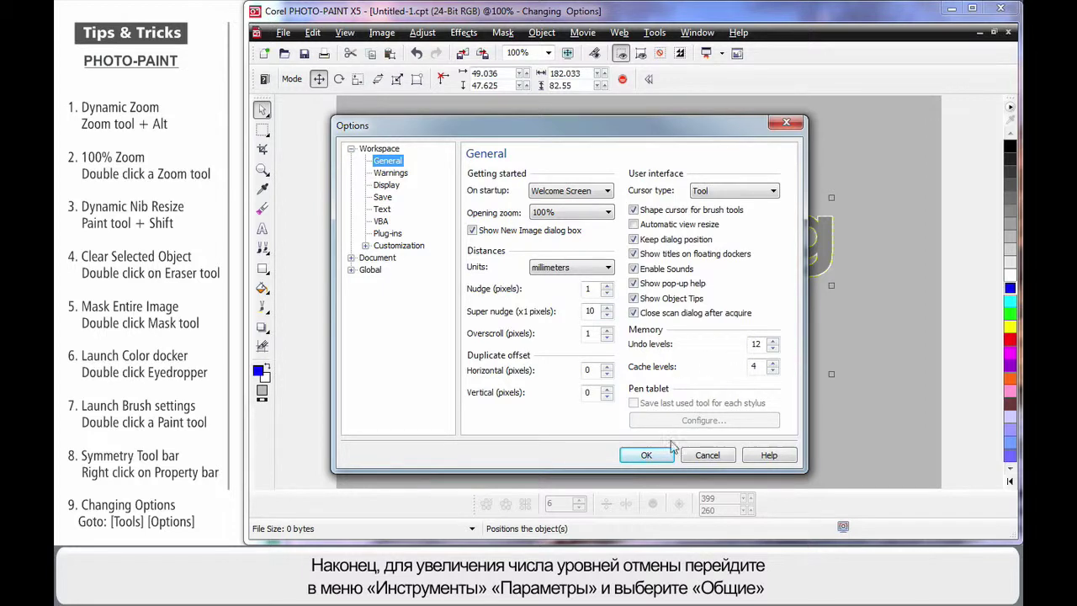
pyautogui.click(703, 457)
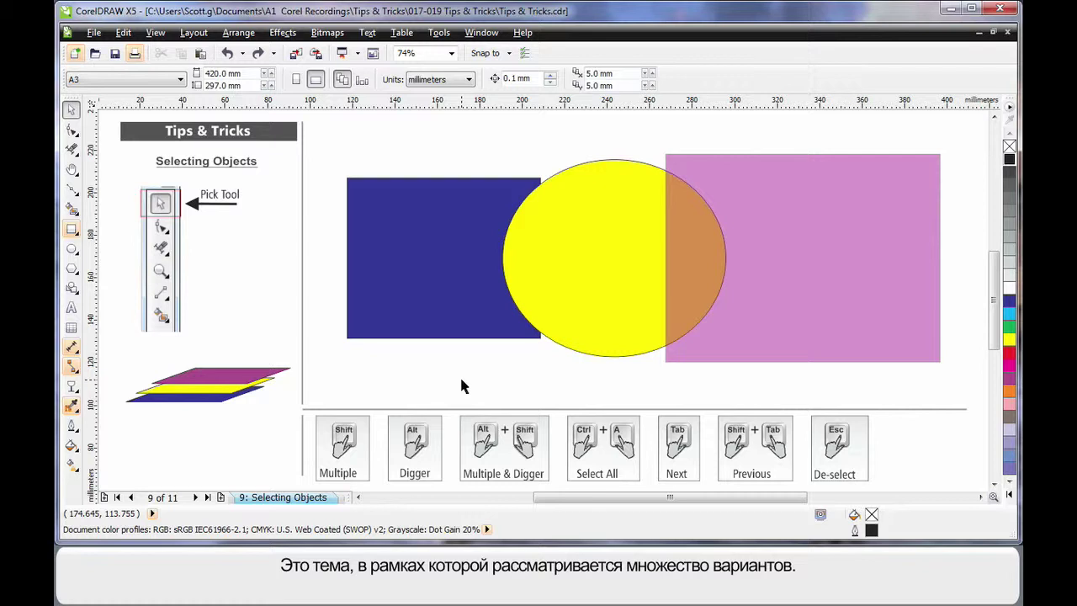
# Select the pink rectangle, then Shift-add the yellow ellipse and the blue rectangle
pyautogui.click(819, 251)
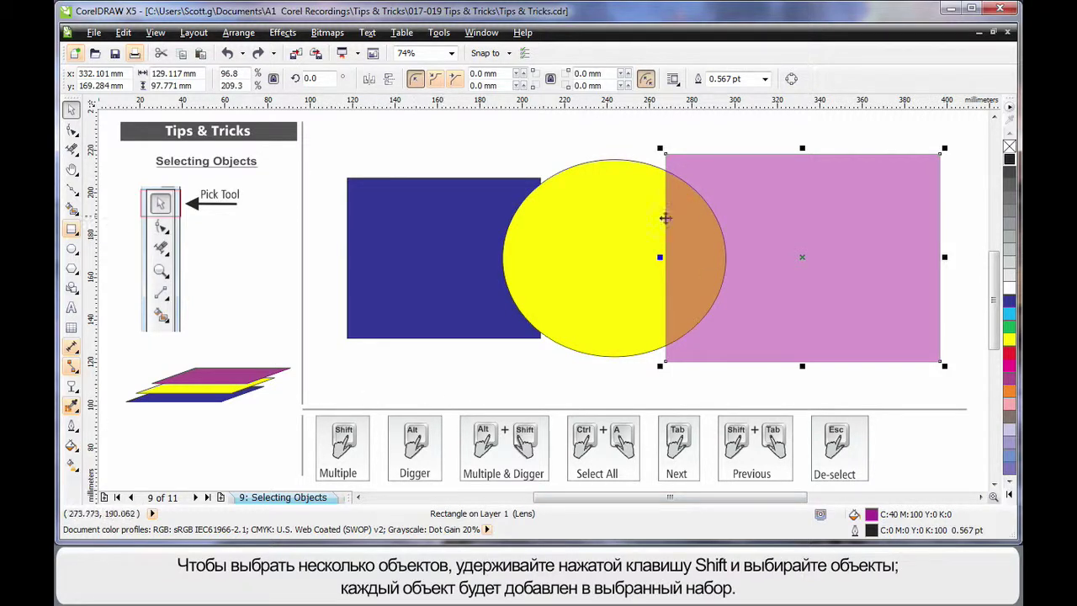
pyautogui.keyDown('shift'); pyautogui.click(620, 245); pyautogui.keyUp('shift')
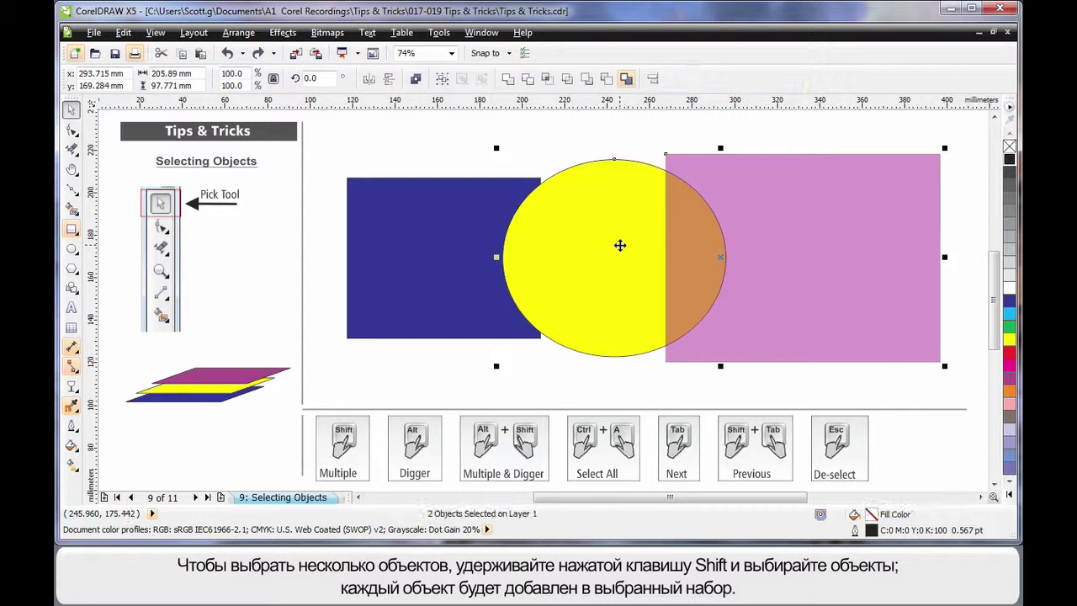
pyautogui.keyDown('shift'); pyautogui.click(439, 271); pyautogui.keyUp('shift')
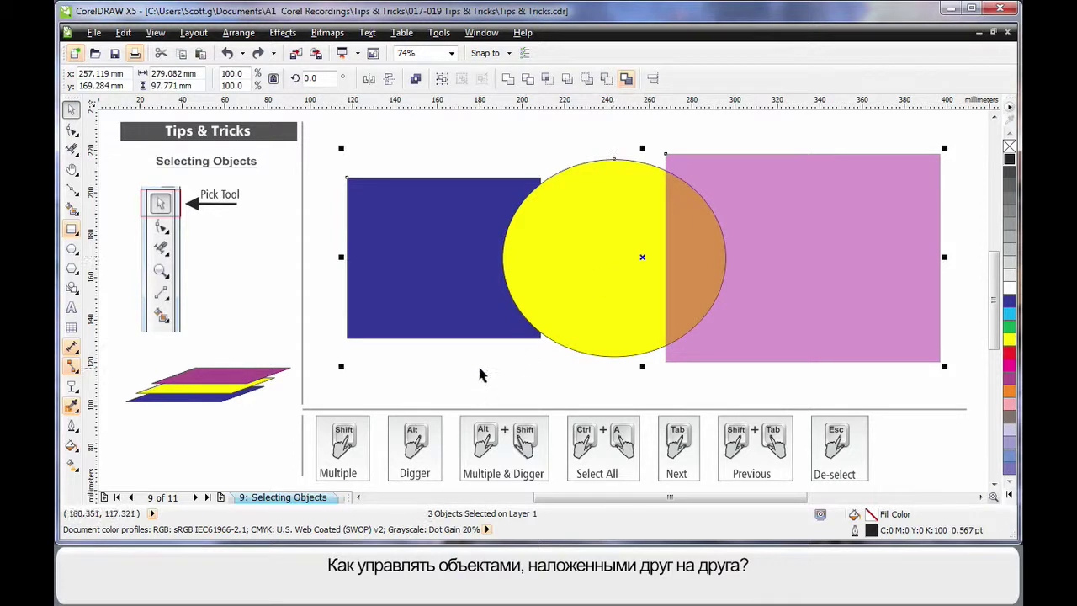
# Centre-align the three shapes with C, then select and deselect the top pink lens rectangle
pyautogui.press('c')
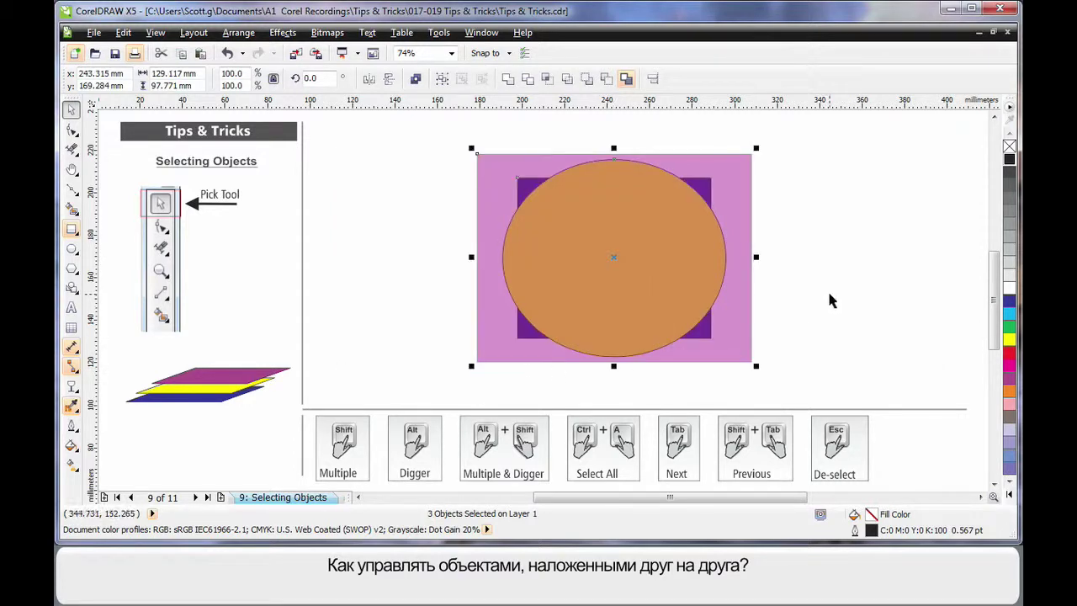
pyautogui.press('Escape')
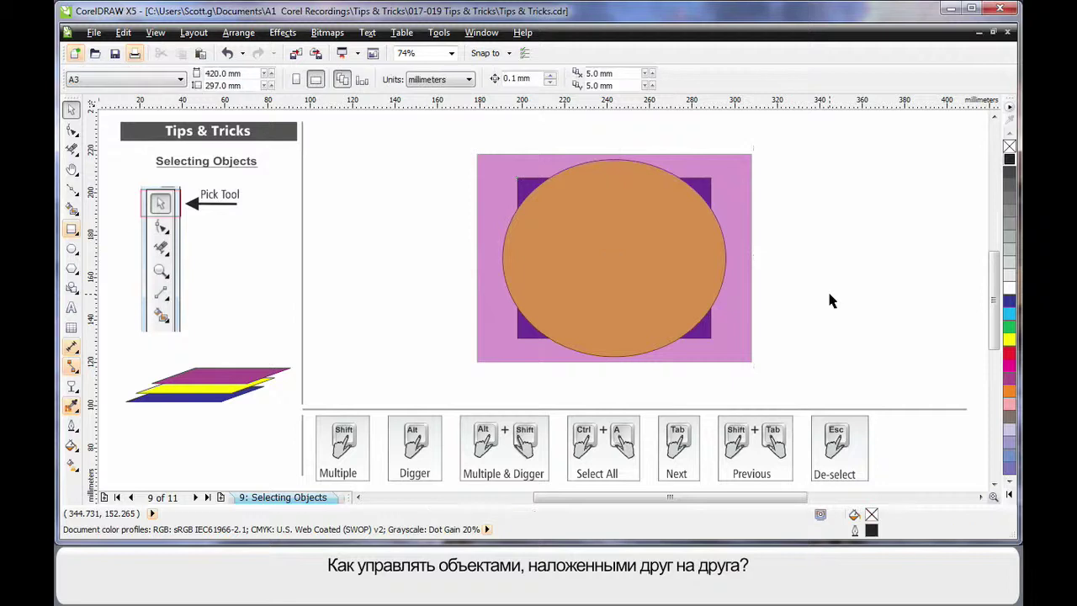
pyautogui.click(737, 351)
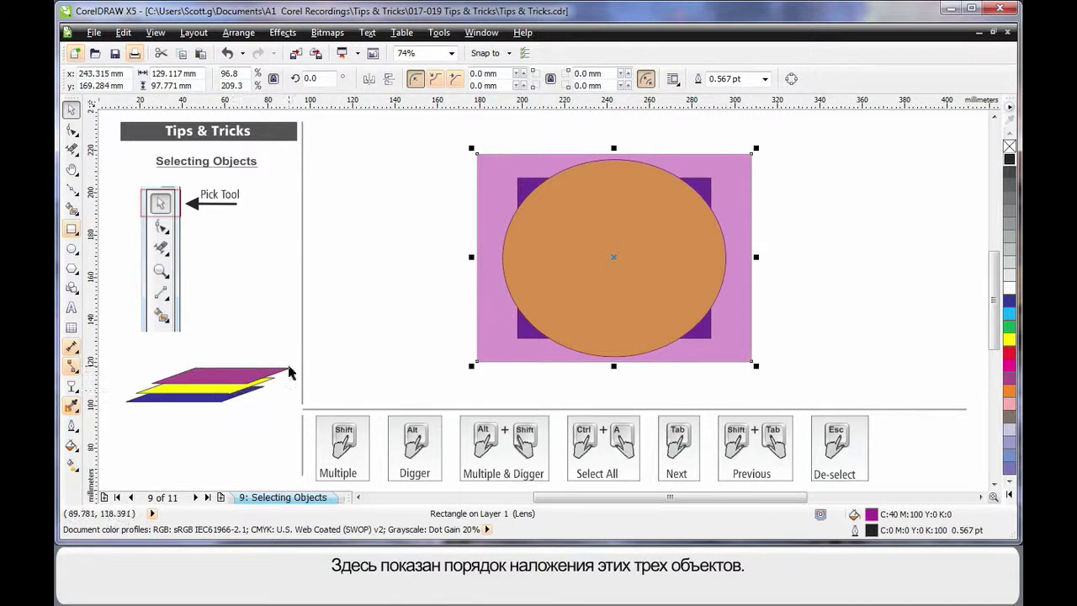
pyautogui.click(396, 328)
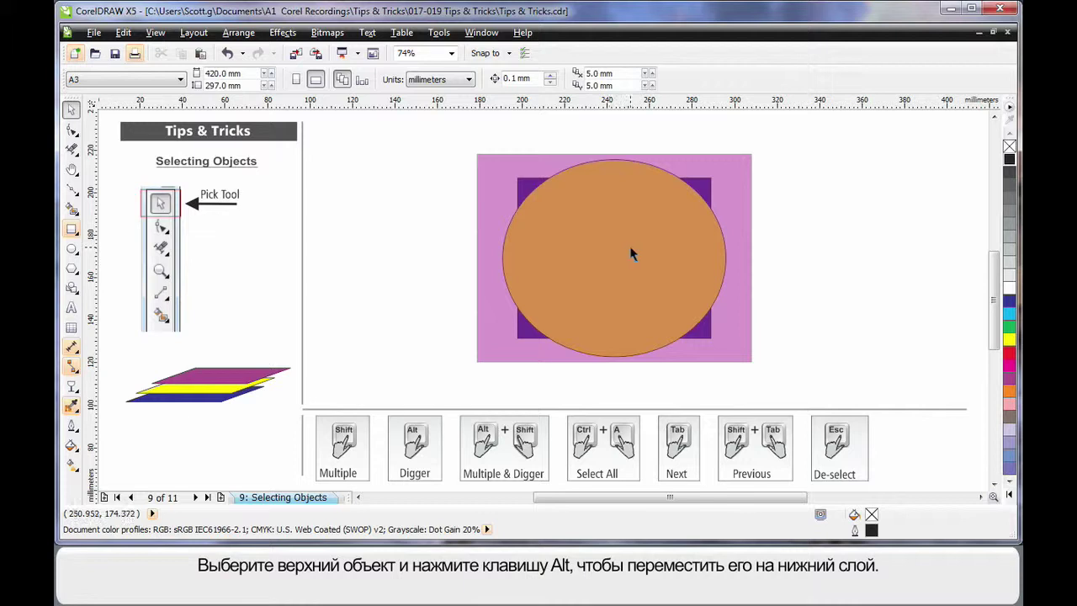
# Alt-click down through the stacked pink rectangle, ellipse and purple rectangle to the pink lens rectangle
pyautogui.click(651, 249)
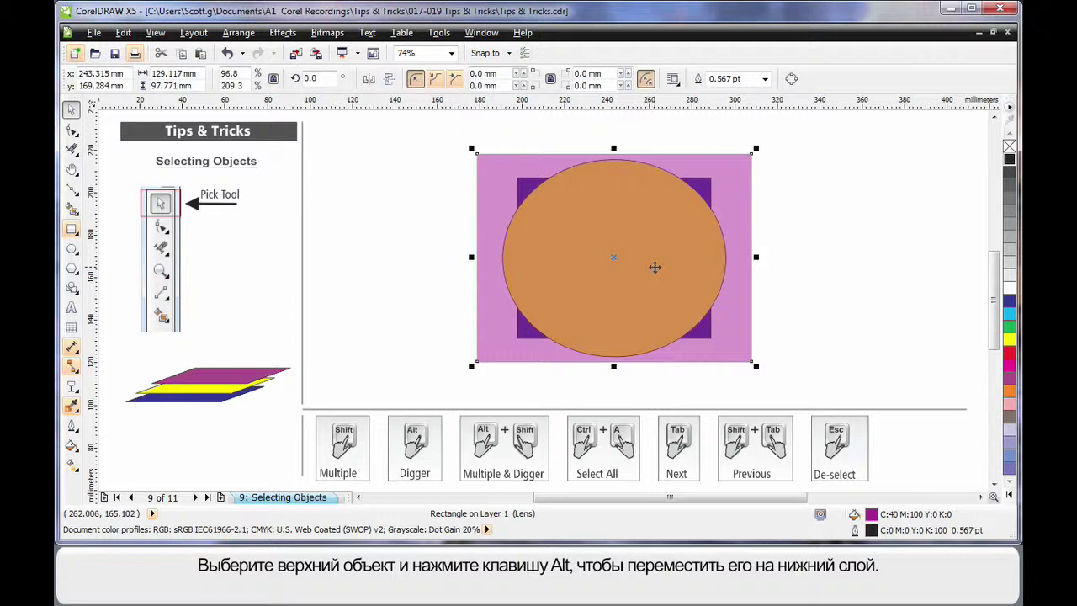
pyautogui.keyDown('alt'); pyautogui.click(656, 263); pyautogui.keyUp('alt')
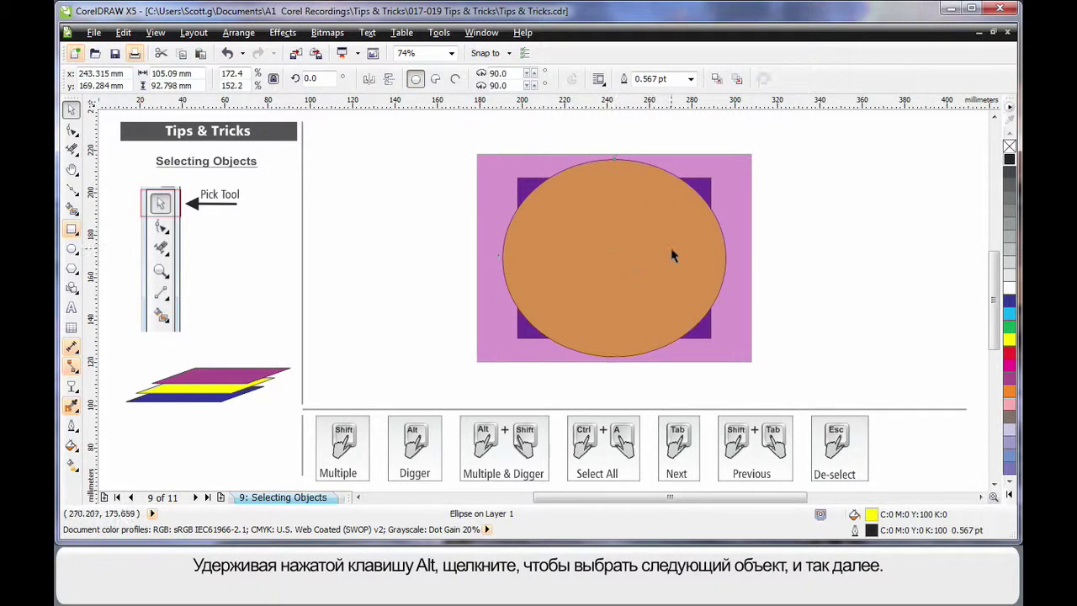
pyautogui.keyDown('alt'); pyautogui.click(703, 221); pyautogui.keyUp('alt')
pyautogui.keyDown('alt'); pyautogui.click(654, 294); pyautogui.keyUp('alt')
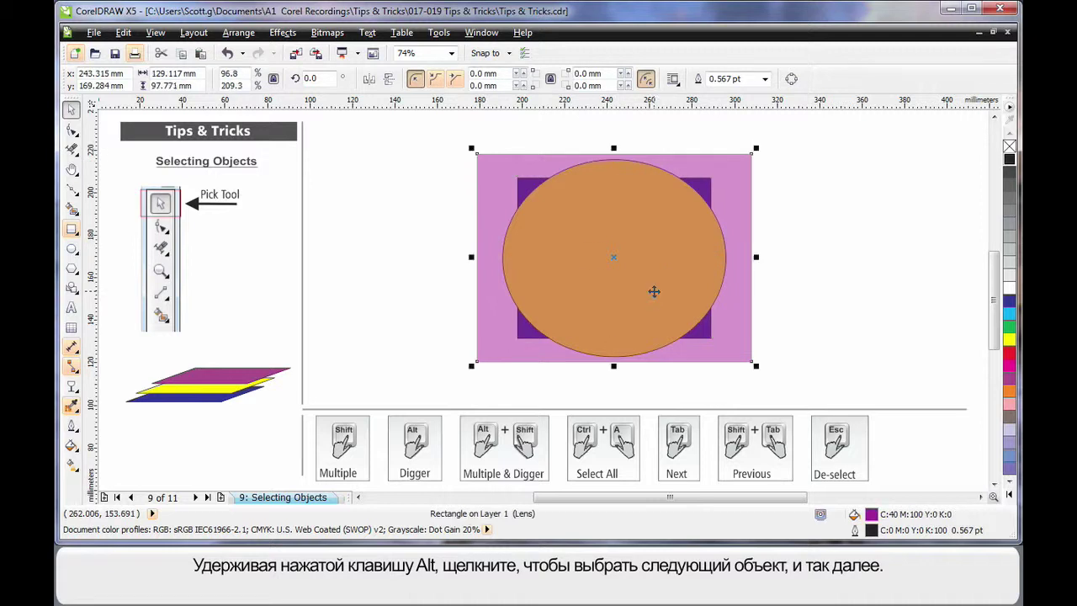
pyautogui.keyDown('alt'); pyautogui.click(655, 294); pyautogui.keyUp('alt')
pyautogui.keyDown('alt'); pyautogui.click(654, 294); pyautogui.keyUp('alt')
pyautogui.keyDown('alt'); pyautogui.click(654, 293); pyautogui.keyUp('alt')
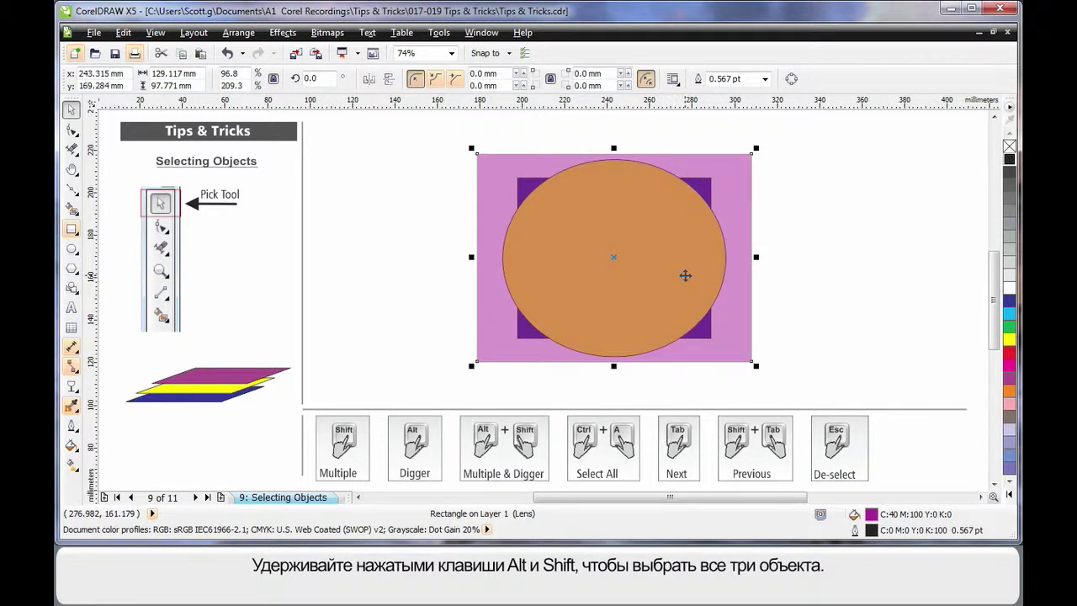
# Alt+Shift-click to add a hidden stacked shape, Alt+Shift-click to remove one, then deselect all
pyautogui.keyDown('alt'); pyautogui.keyDown('shift'); pyautogui.click(685, 275); pyautogui.keyUp('shift'); pyautogui.keyUp('alt')
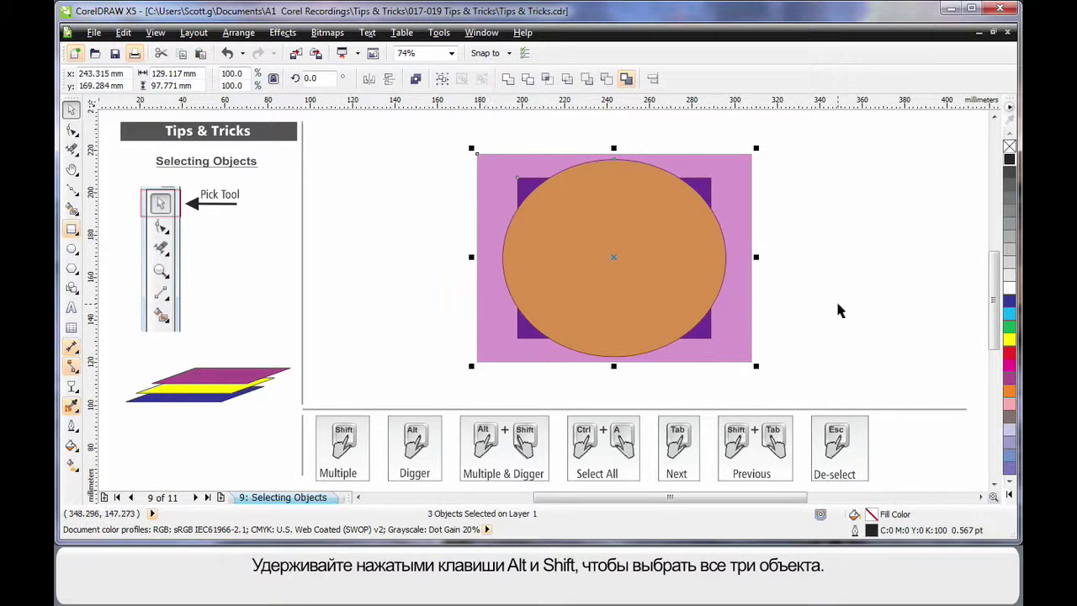
pyautogui.keyDown('alt'); pyautogui.keyDown('shift'); pyautogui.click(684, 308); pyautogui.keyUp('shift'); pyautogui.keyUp('alt')
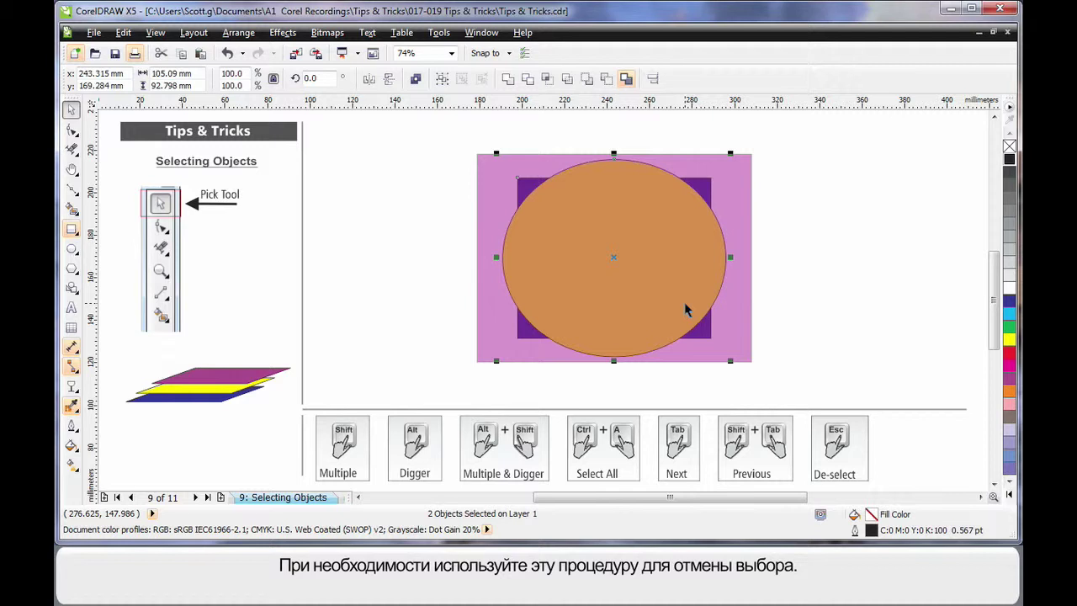
pyautogui.click(785, 283)
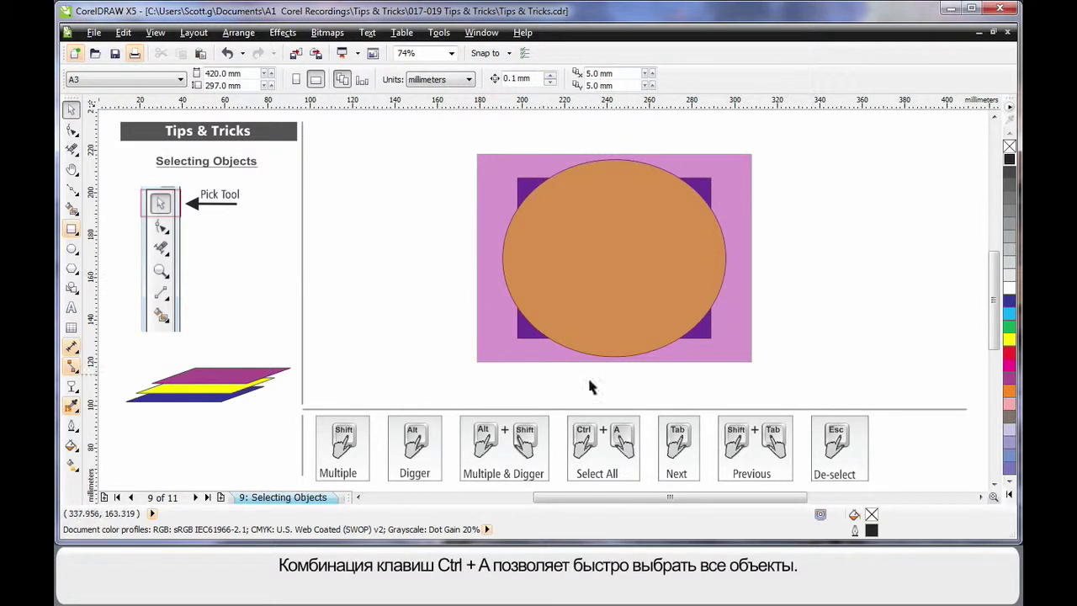
pyautogui.hotkey('ctrl', 'a')
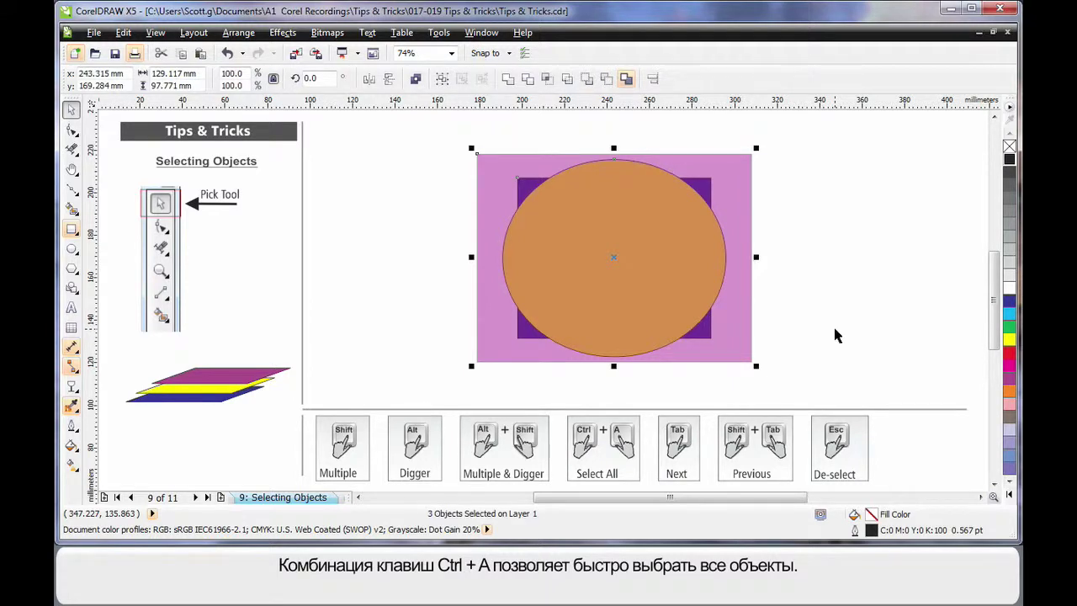
pyautogui.press('Escape')
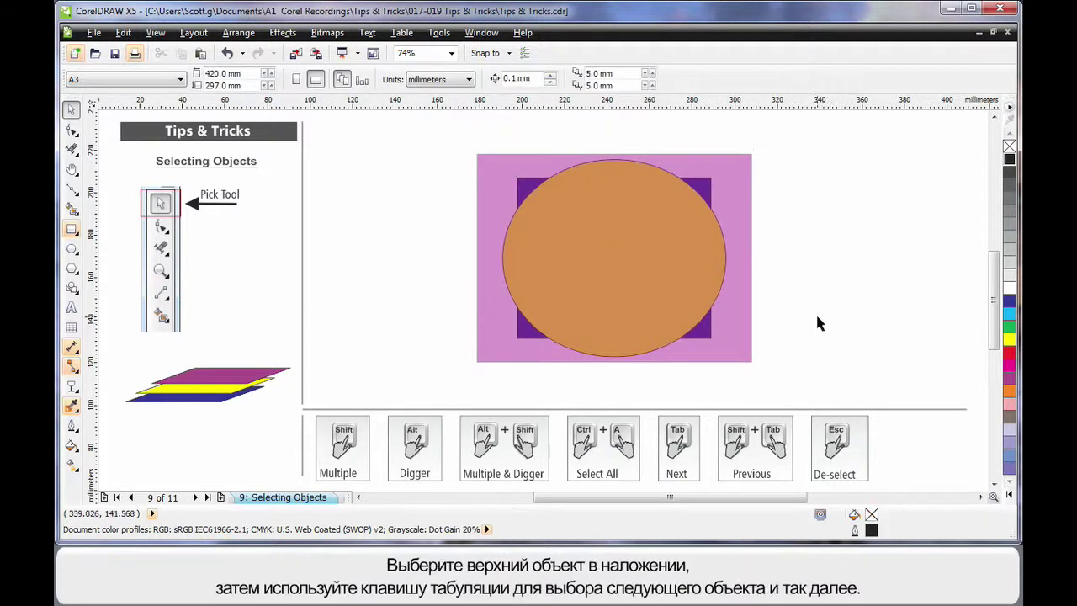
pyautogui.click(736, 348)
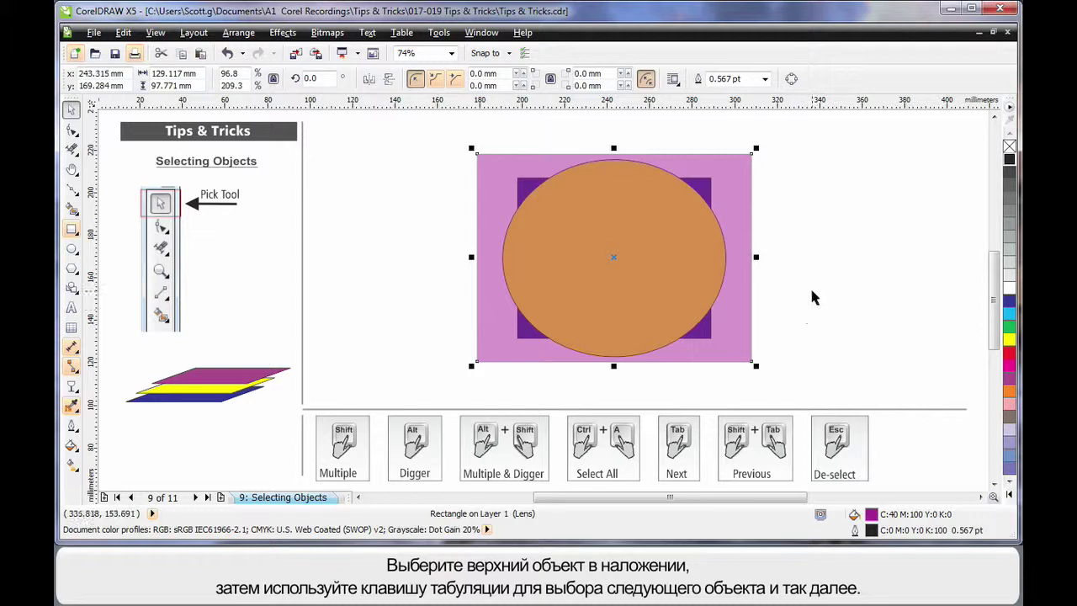
pyautogui.press('Tab')
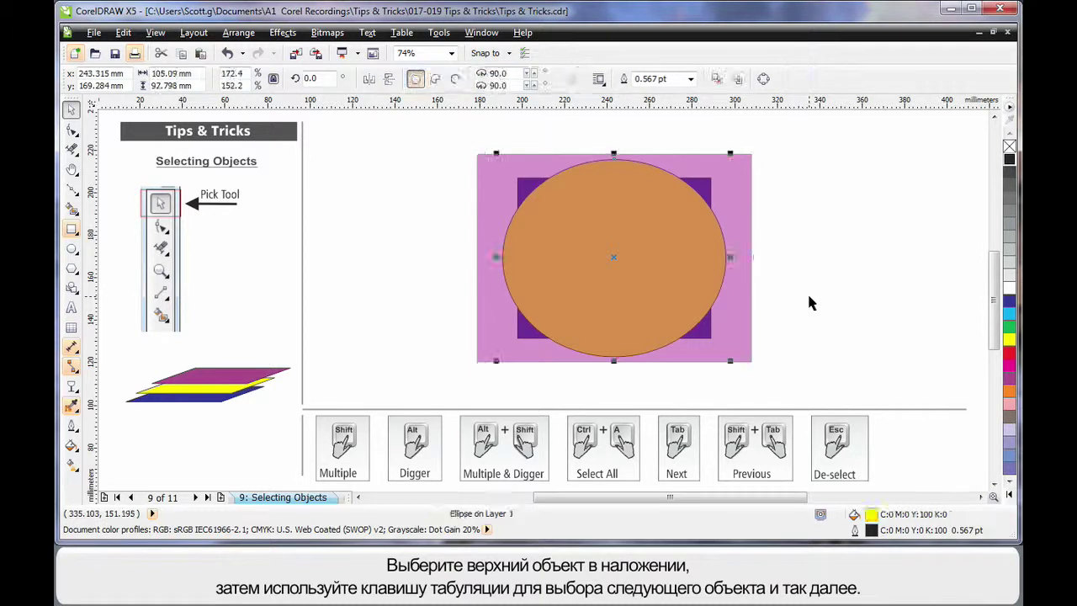
pyautogui.press('Tab')
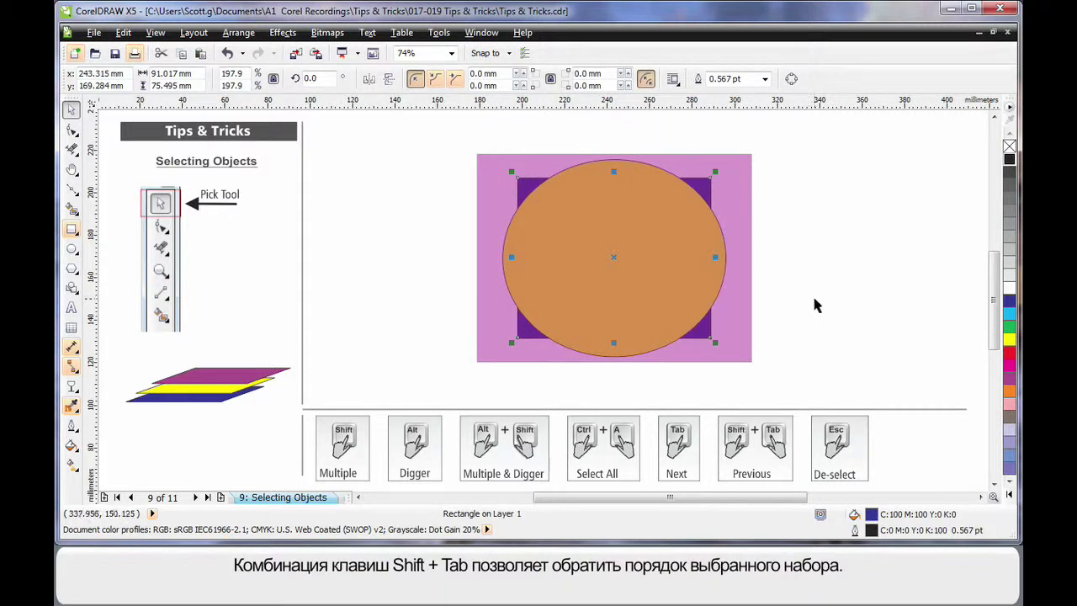
pyautogui.hotkey('shift', 'Tab')
pyautogui.hotkey('shift', 'Tab')
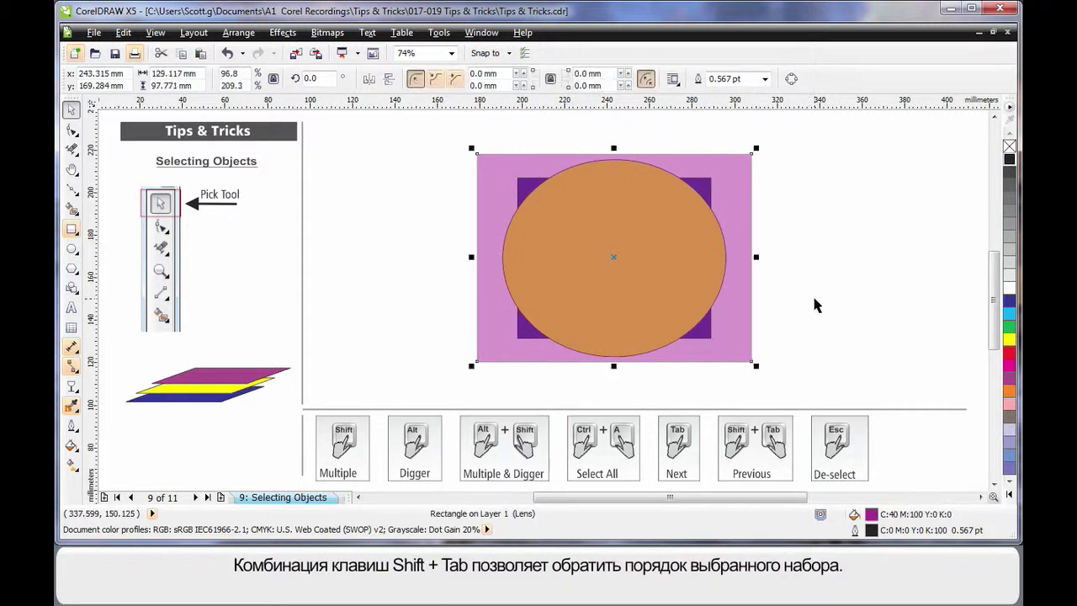
pyautogui.press('Escape')
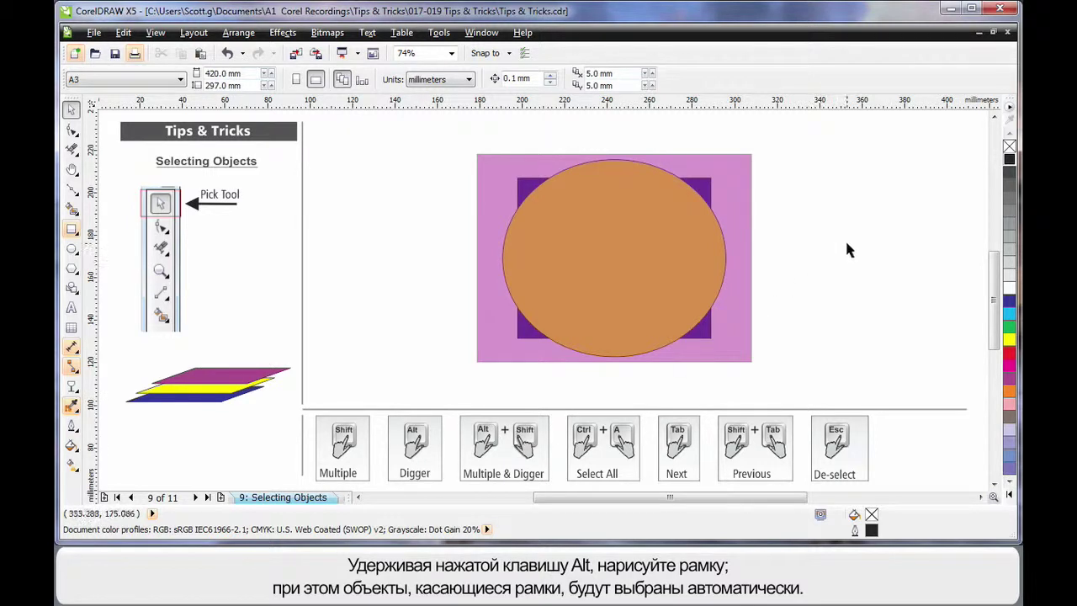
pyautogui.moveTo(841, 233); pyautogui.dragTo(437, 292)
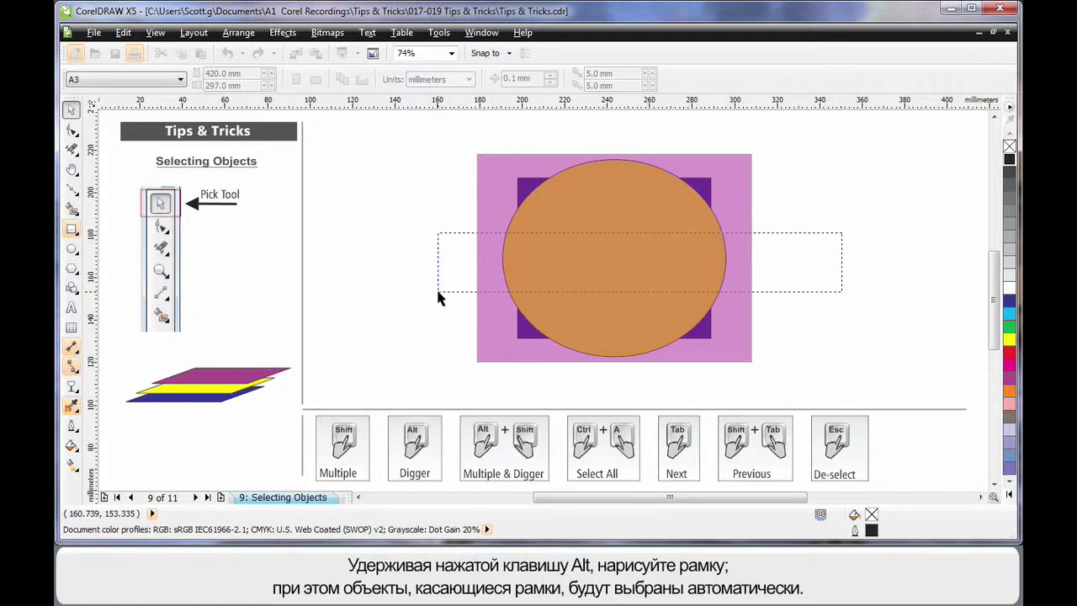
pyautogui.moveTo(438, 292); pyautogui.dragTo(437, 296)
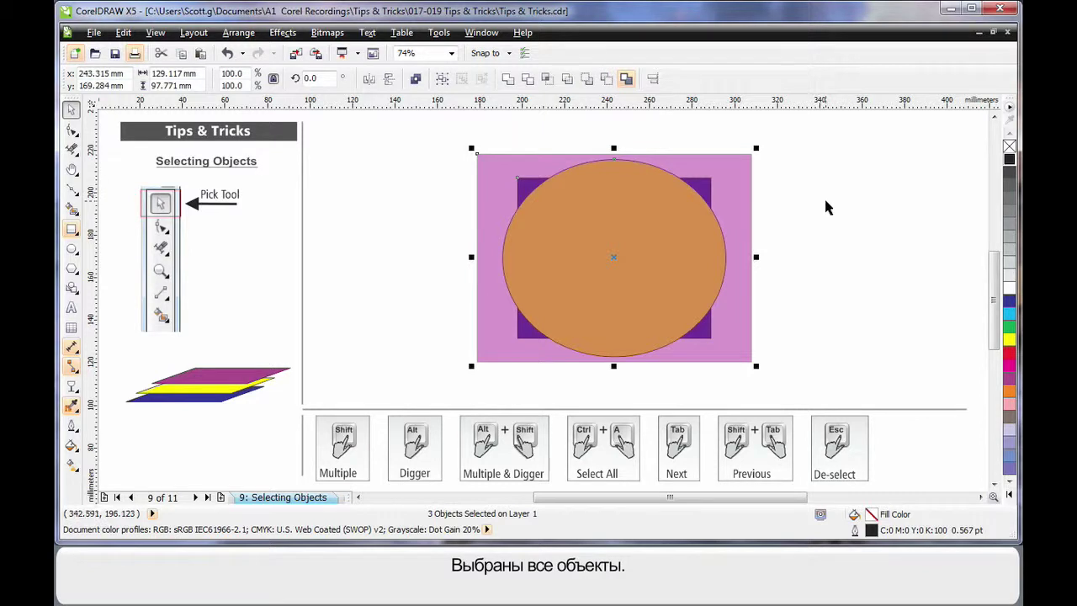
pyautogui.press('Escape')
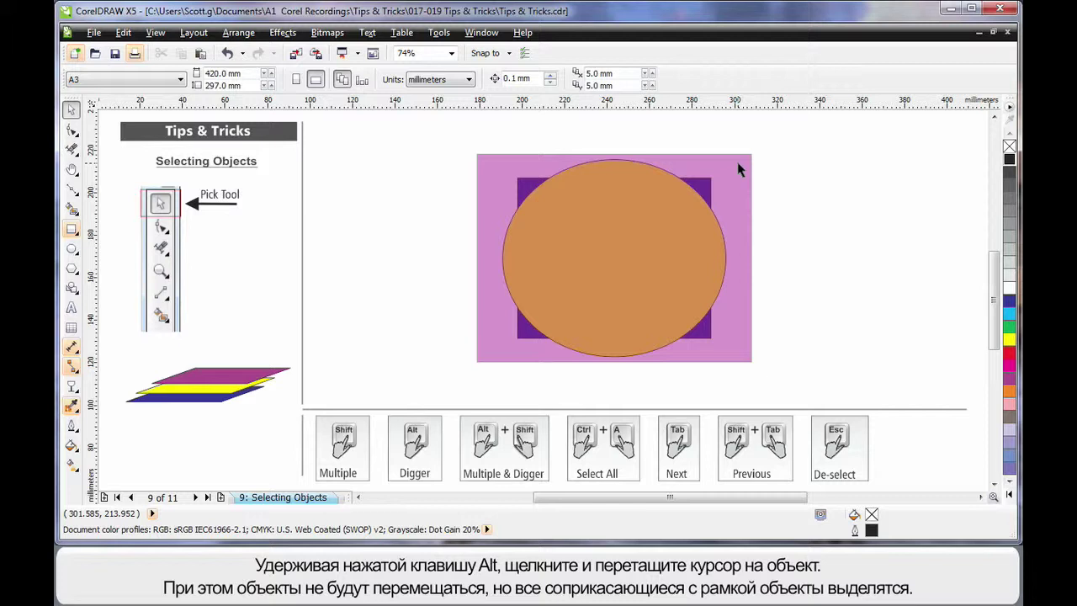
pyautogui.moveTo(737, 162); pyautogui.dragTo(546, 246)
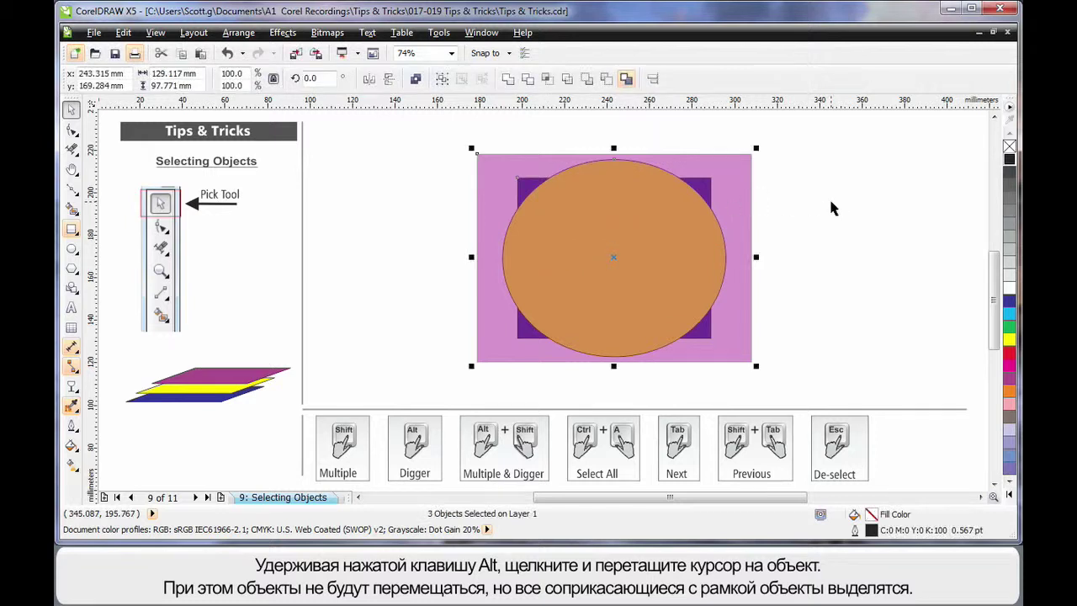
pyautogui.press('Escape')
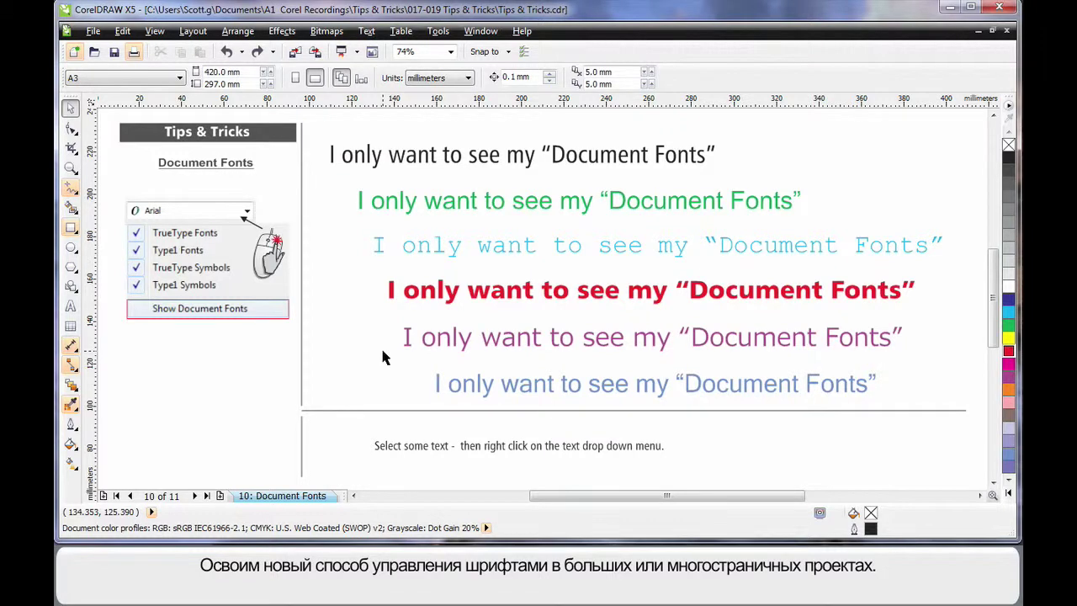
# Select the purple Meiryo text line, view its full font list, then deselect it
pyautogui.click(465, 343)
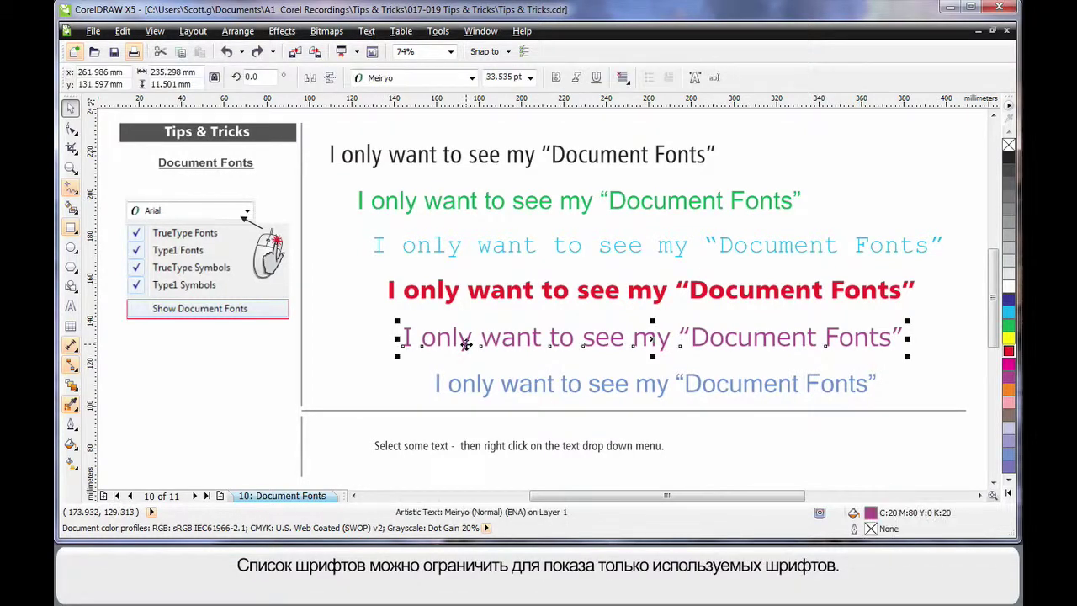
pyautogui.click(472, 77)
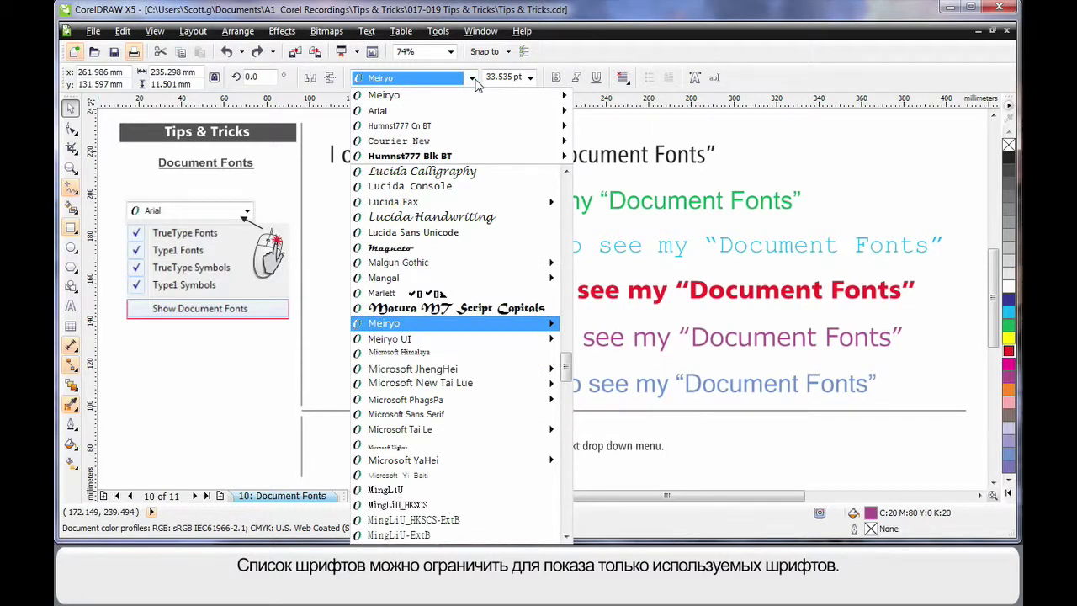
pyautogui.click(803, 145)
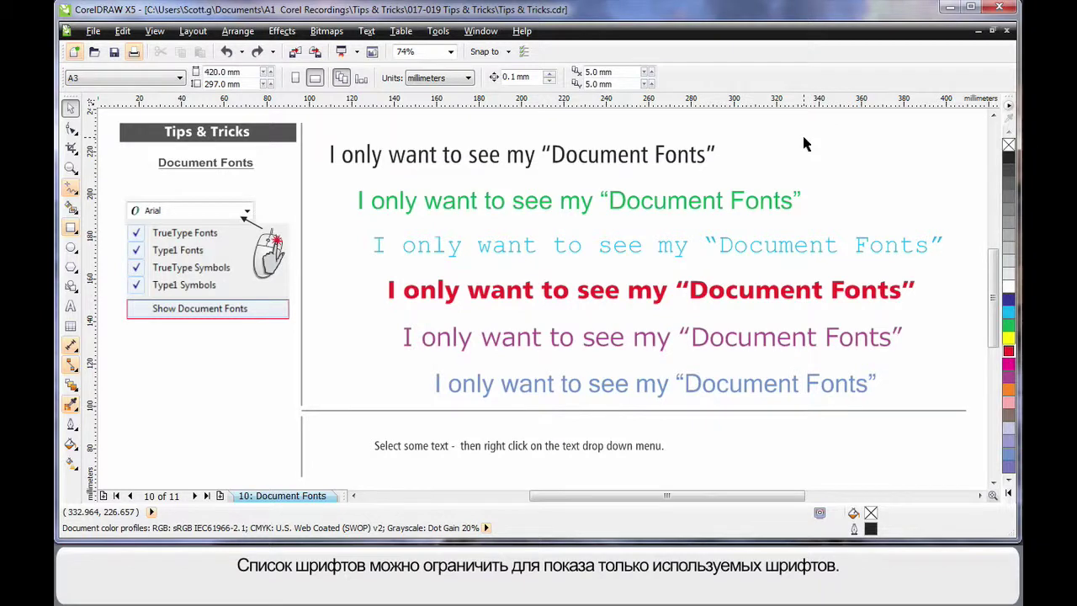
# With the cyan text selected, set the Font list filter to Show Document Fonts
pyautogui.click(570, 252)
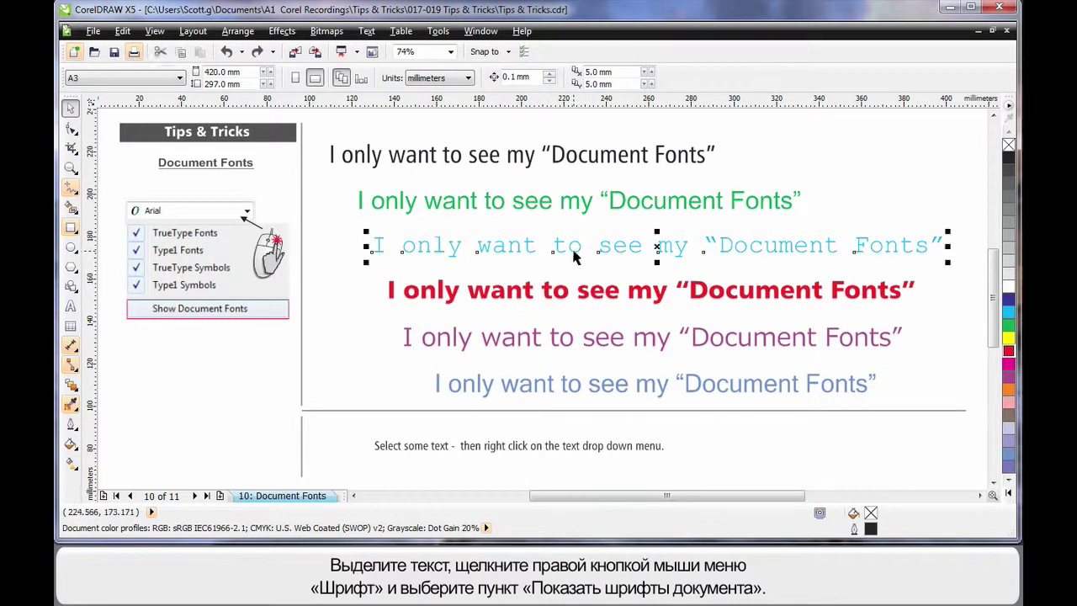
pyautogui.rightClick(456, 82)
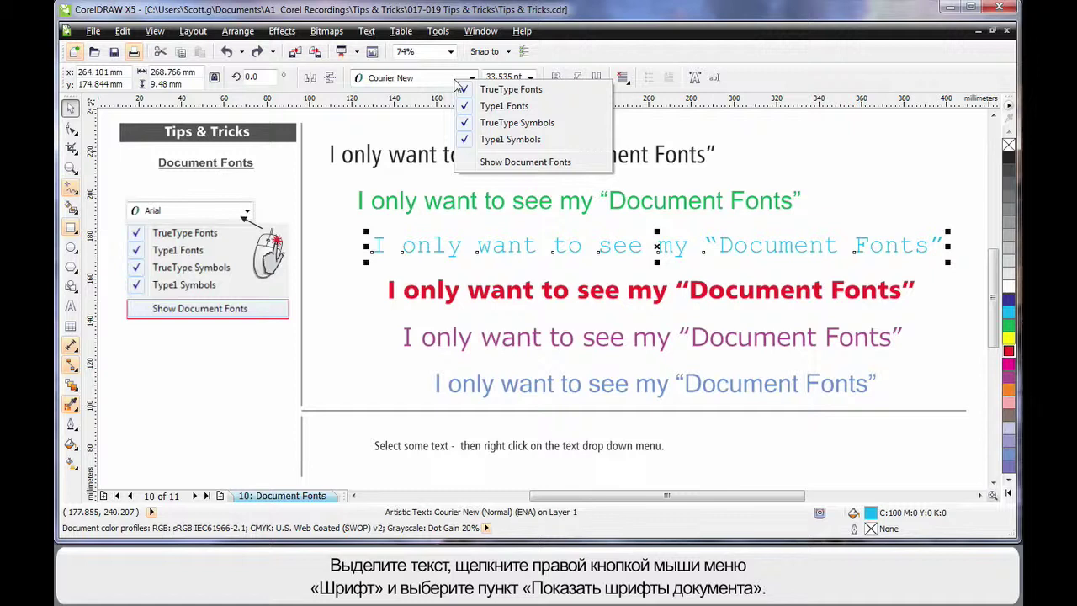
pyautogui.click(519, 162)
pyautogui.press('Escape')
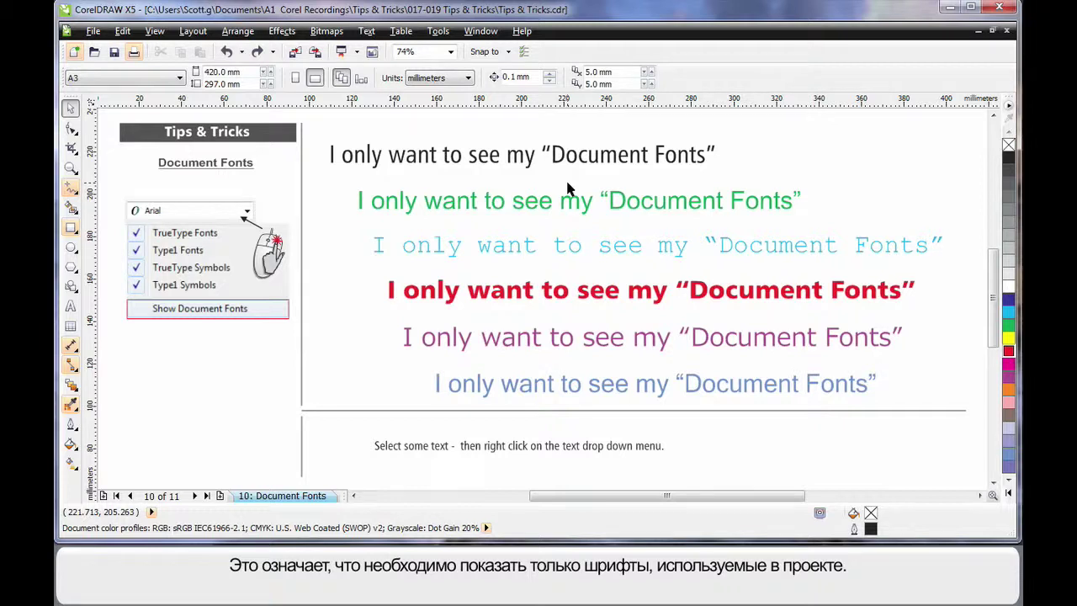
# Select the green text and confirm the font list shows only document fonts like Courier New and Arial
pyautogui.click(580, 210)
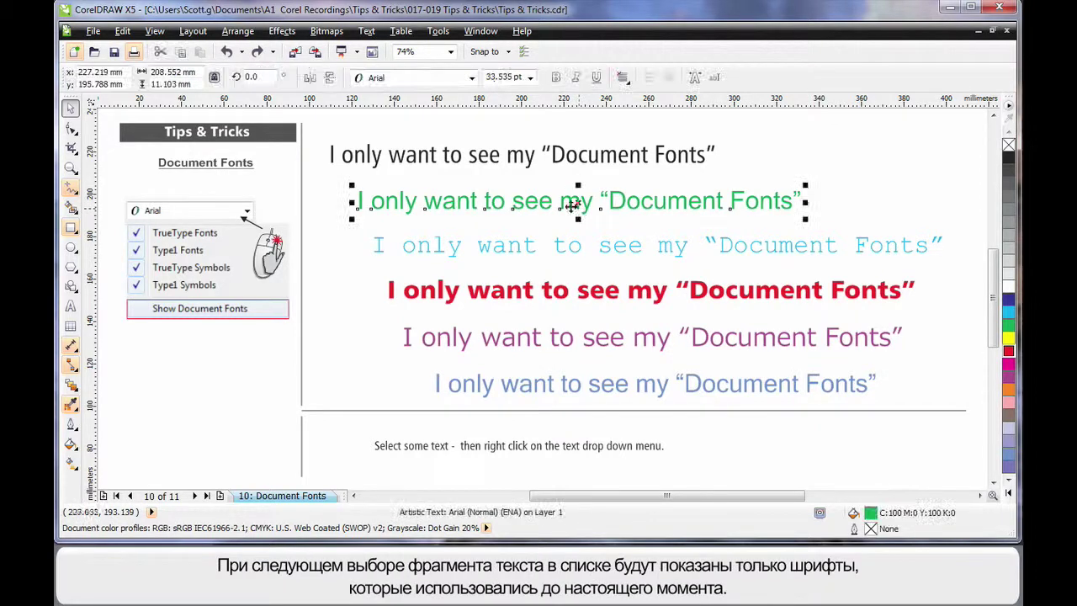
pyautogui.click(472, 78)
pyautogui.click(391, 375)
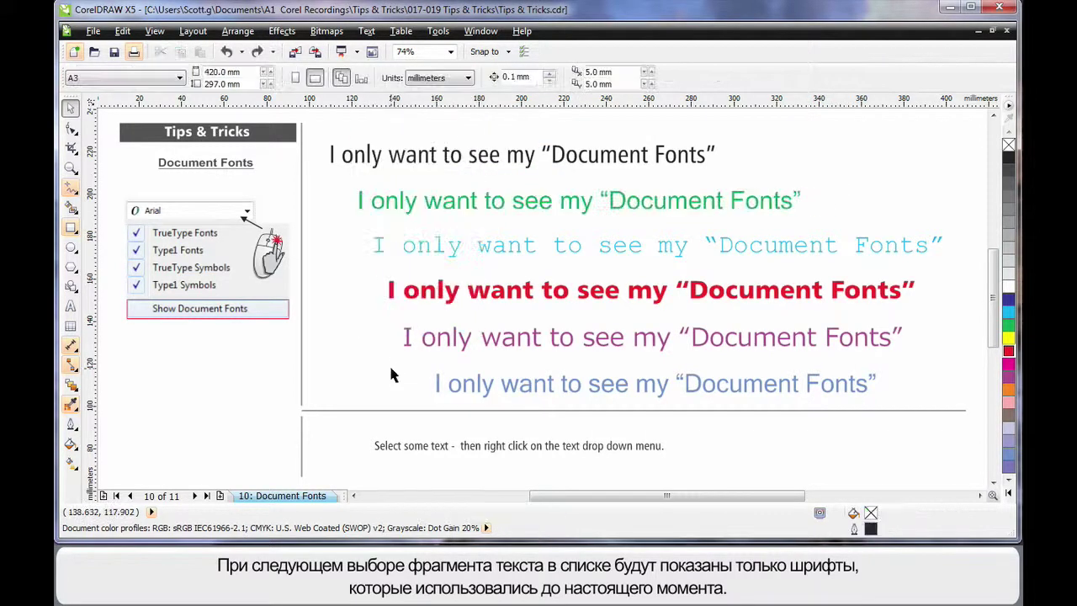